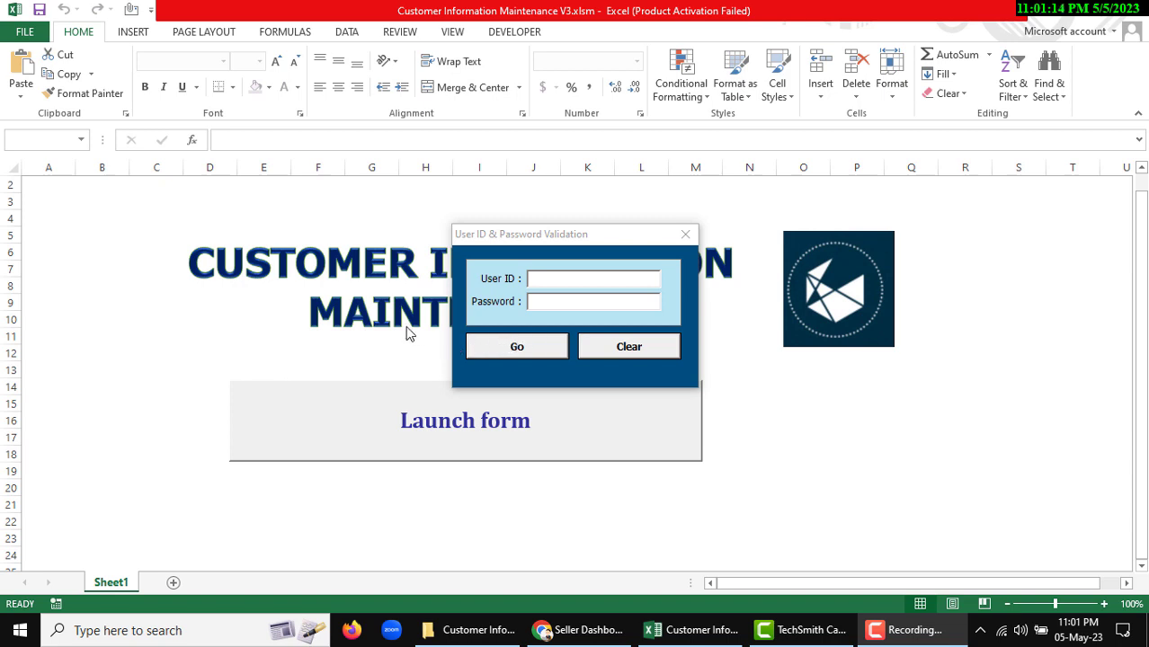
- Enter the user ID and password in the User ID & Password Validation prompt
click(553, 237)
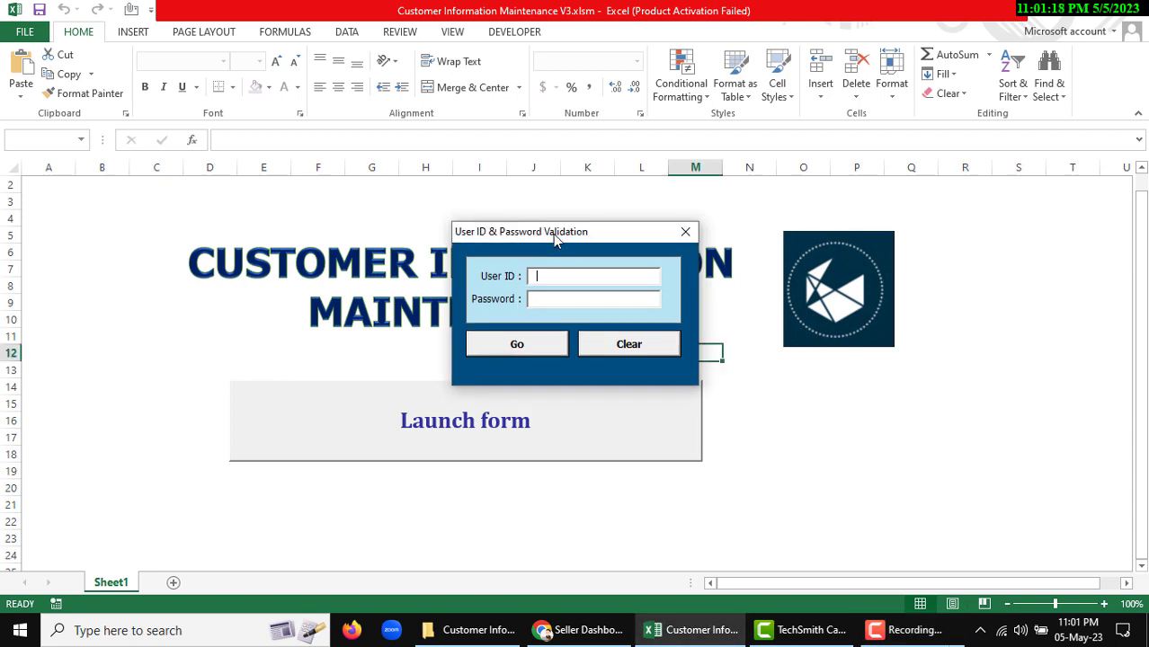
click(552, 277)
- Submit the login to open the blank Customer Information form dated 05-May-2023
key(Return)
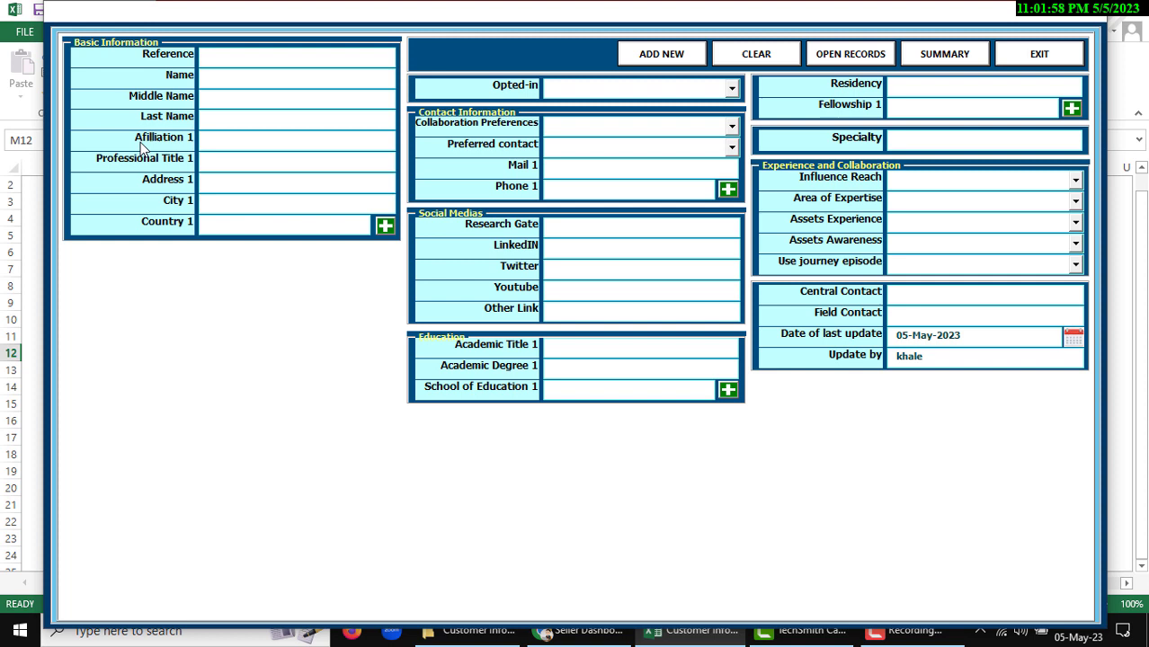
- Add affiliation groups 2 through 5 to the customer form
click(385, 226)
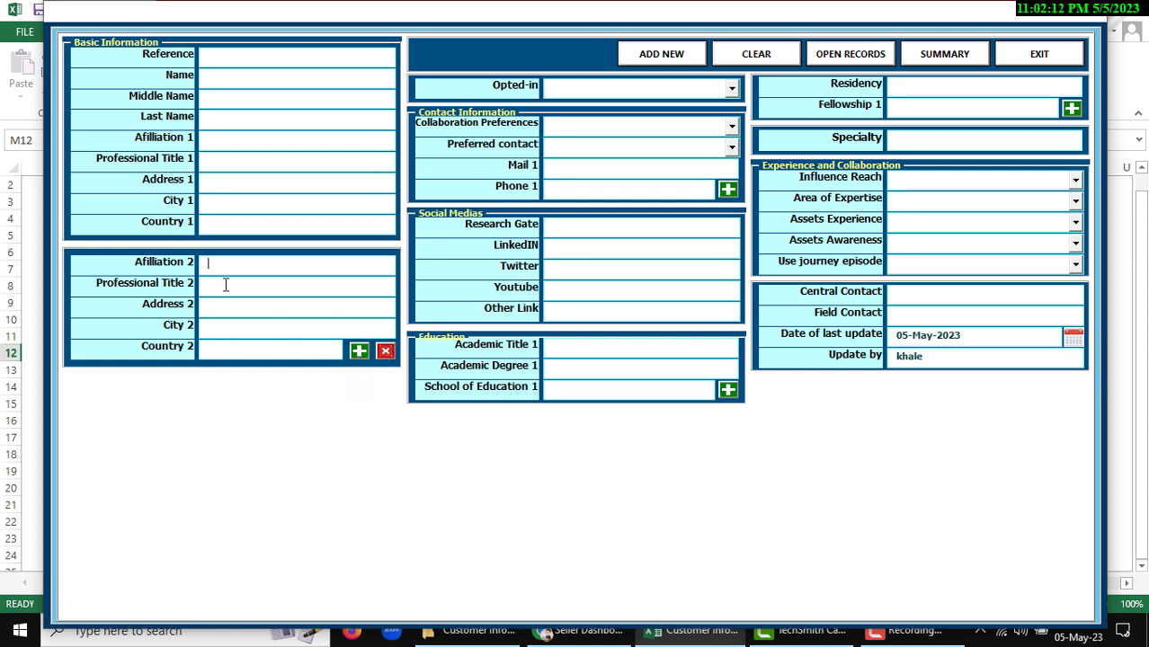
click(359, 352)
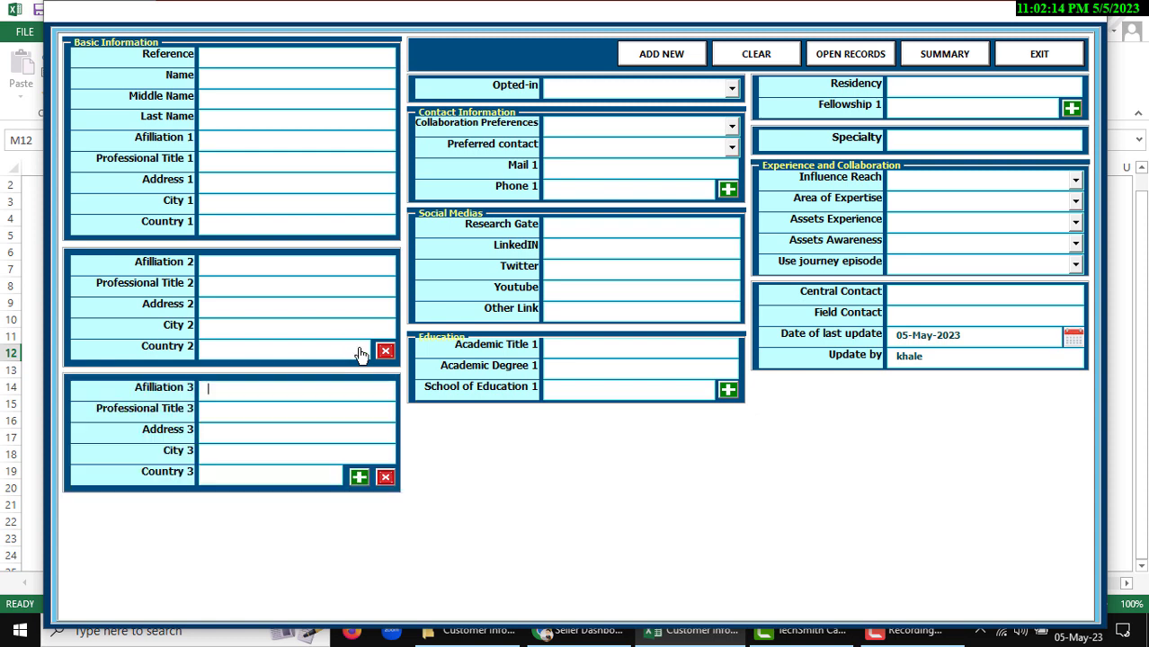
click(359, 477)
click(359, 604)
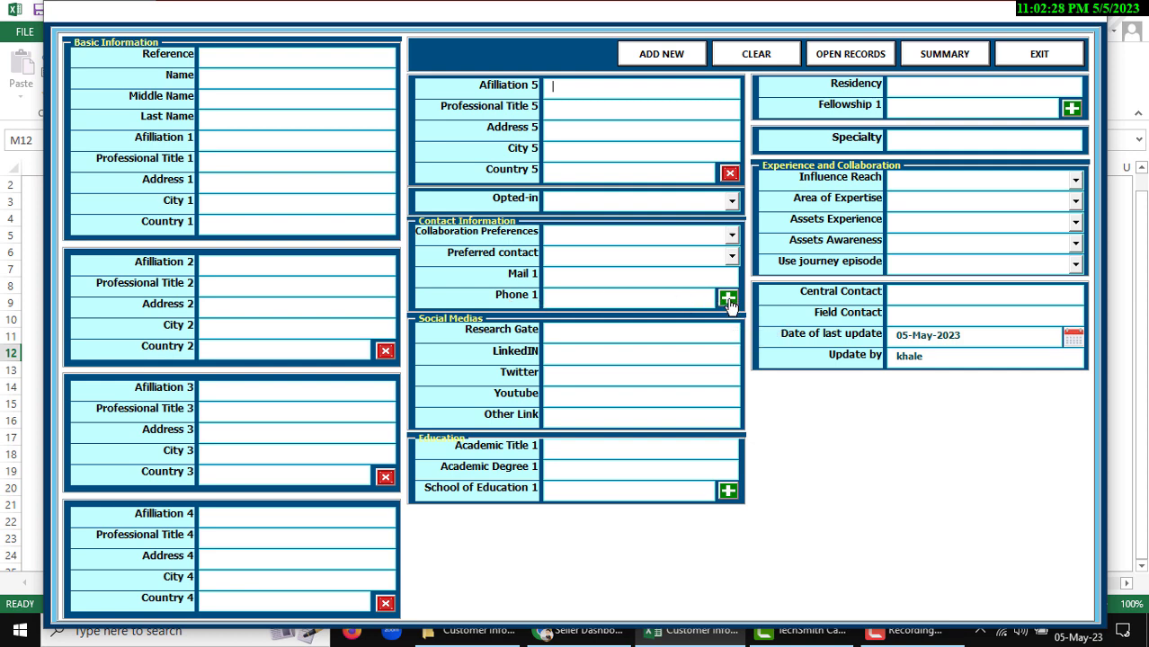
- Add a second mail/phone entry, education entries 2–5 and fellowships 2–3, then remove affiliations 4 and 3
click(728, 298)
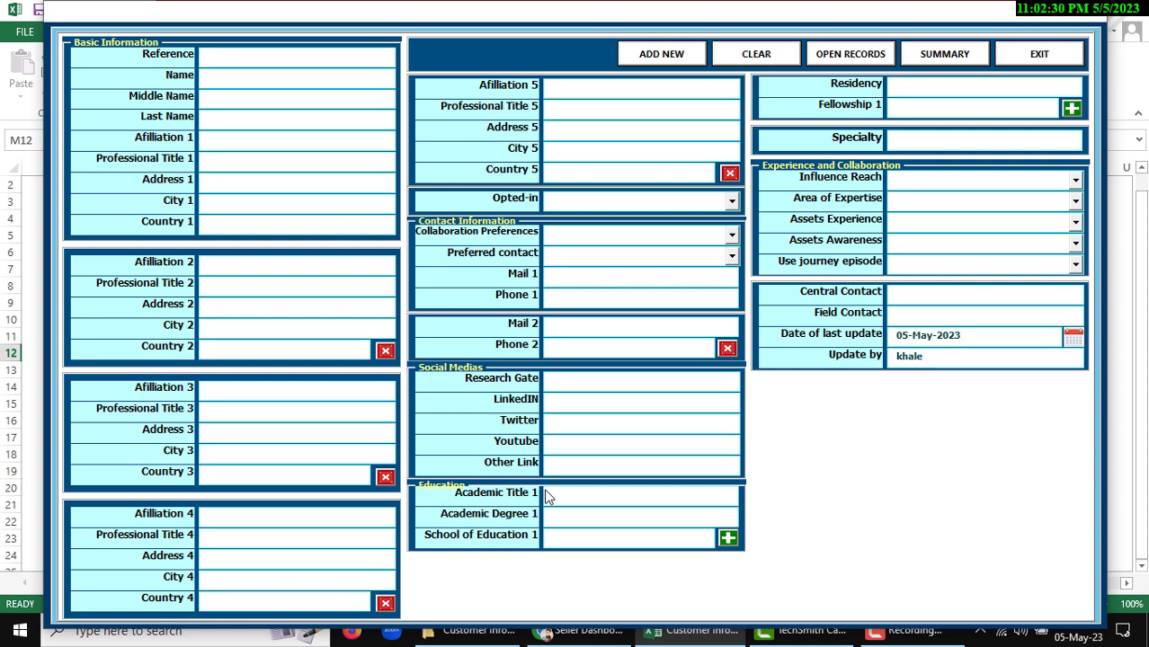
click(729, 538)
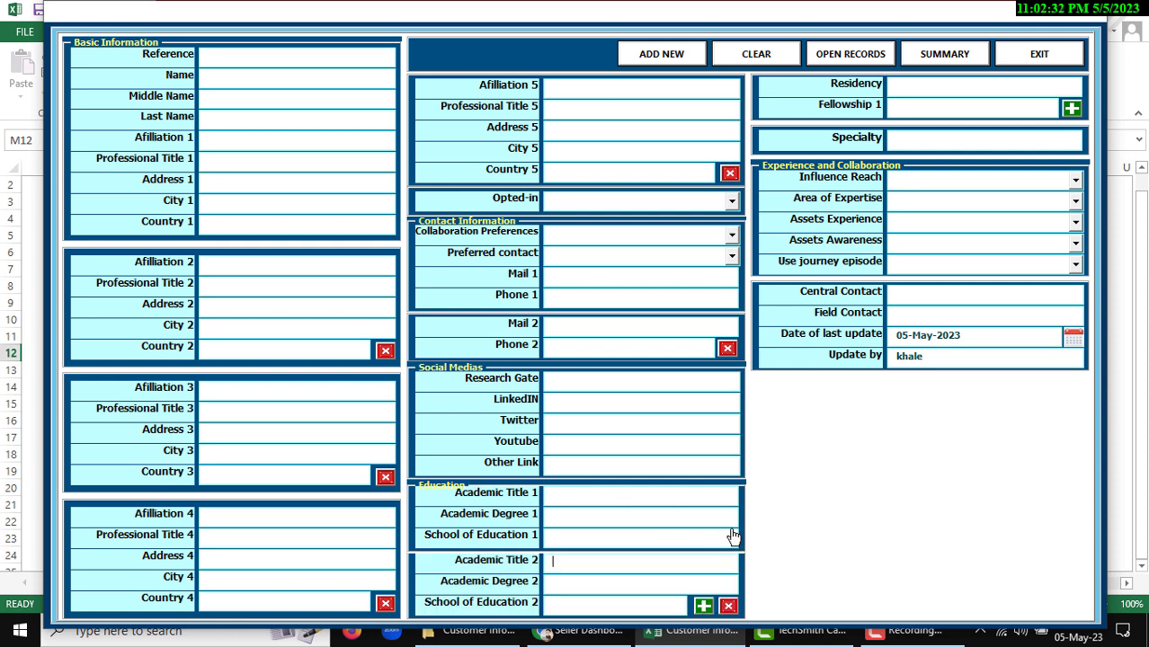
click(703, 606)
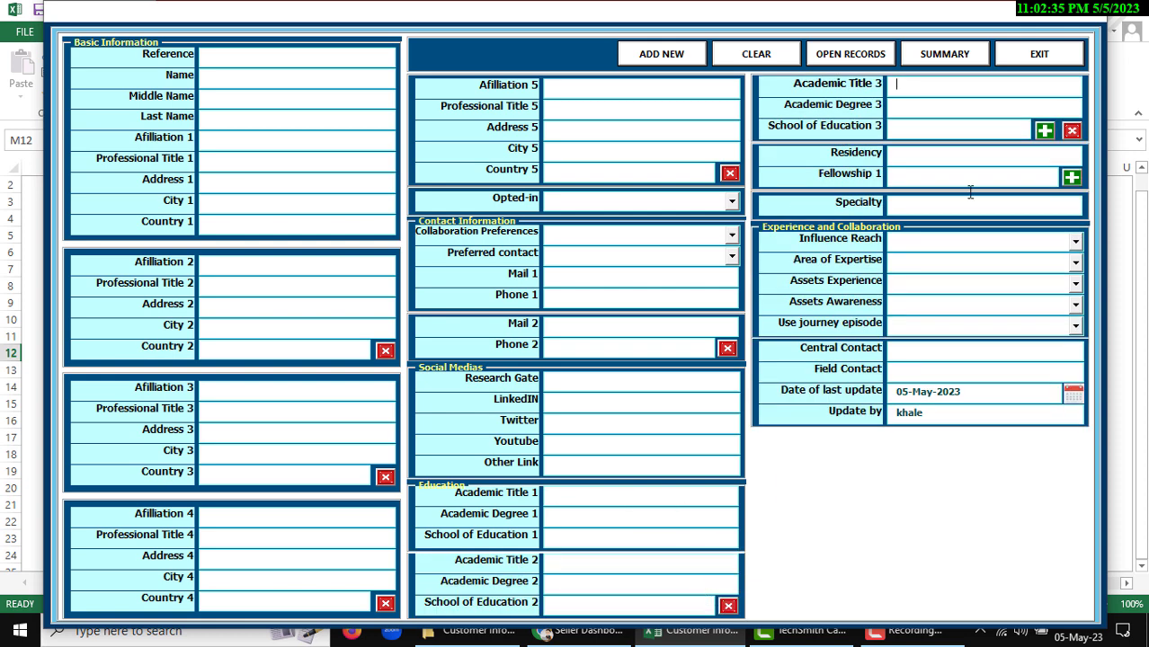
click(1044, 130)
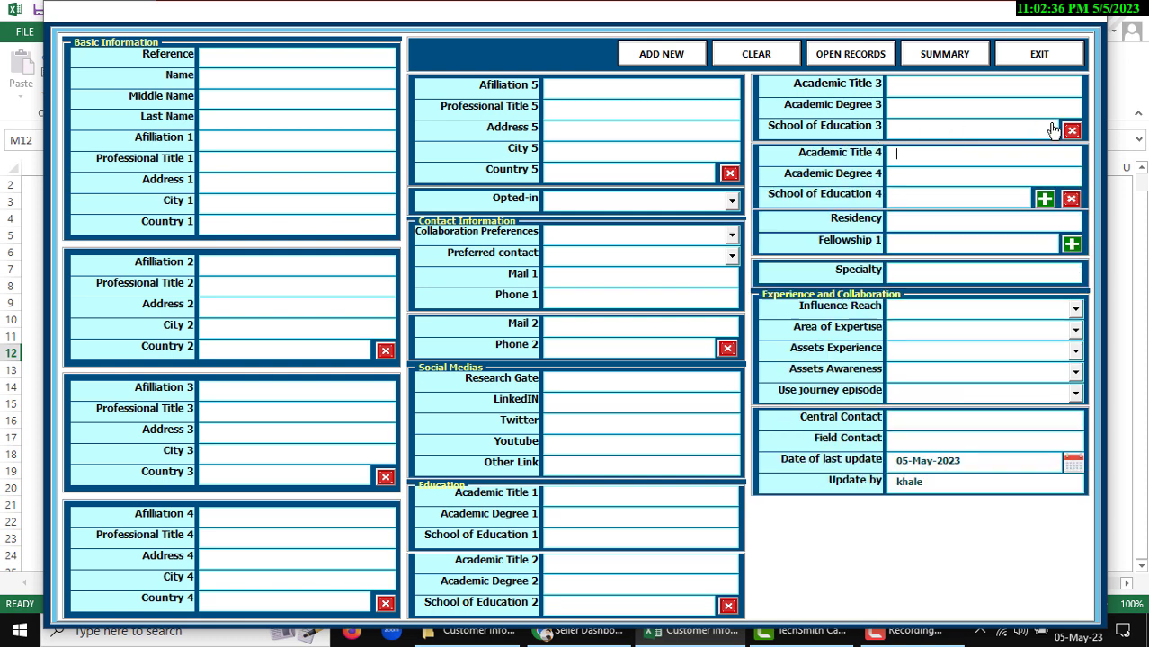
click(1044, 198)
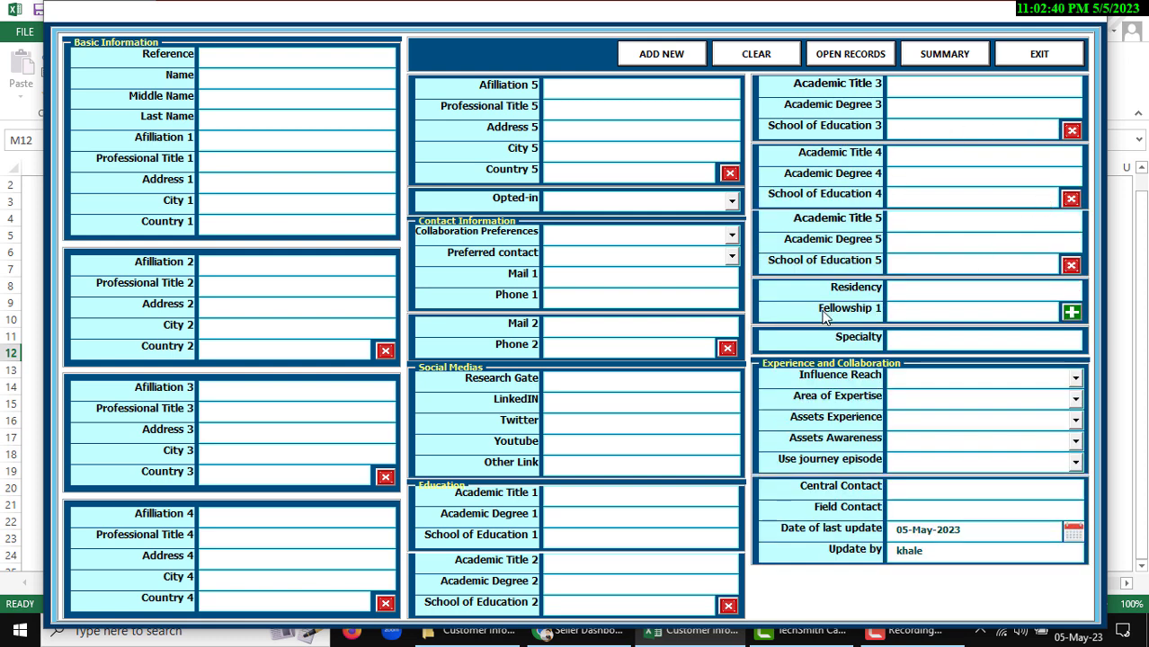
click(1072, 312)
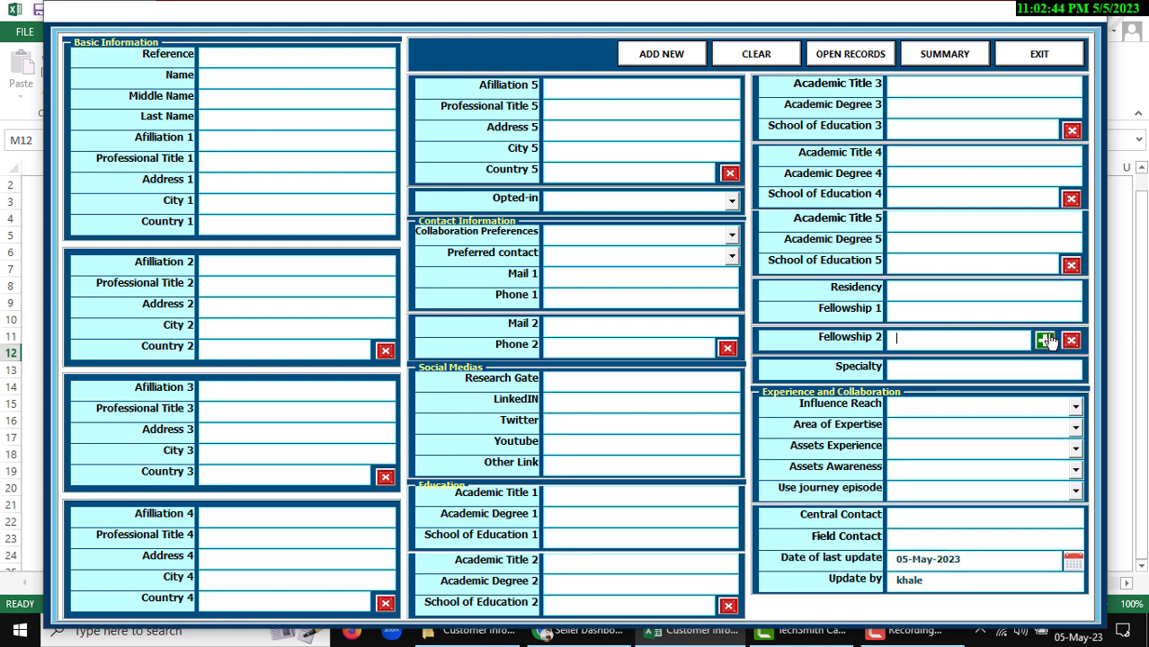
click(1044, 340)
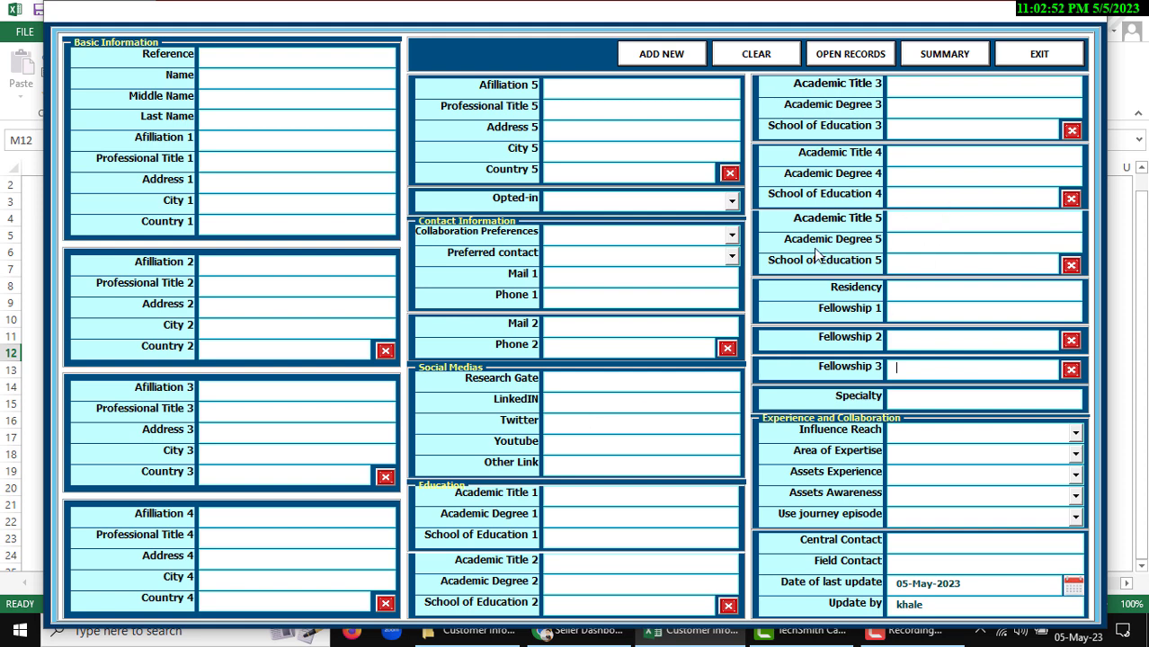
click(385, 604)
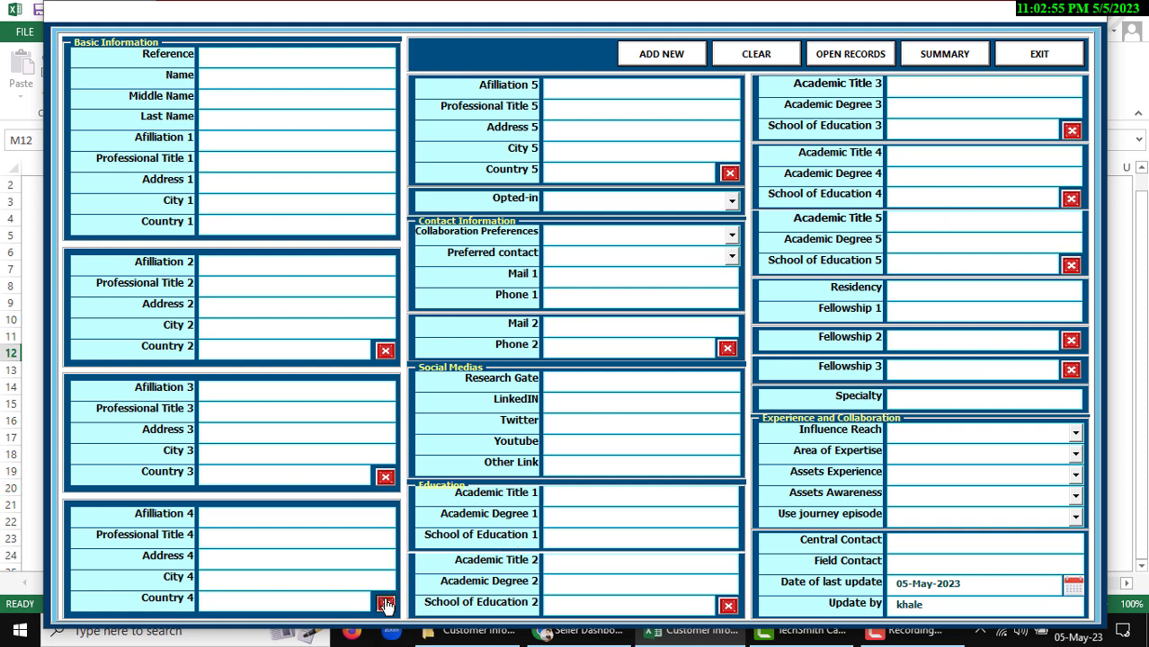
click(386, 477)
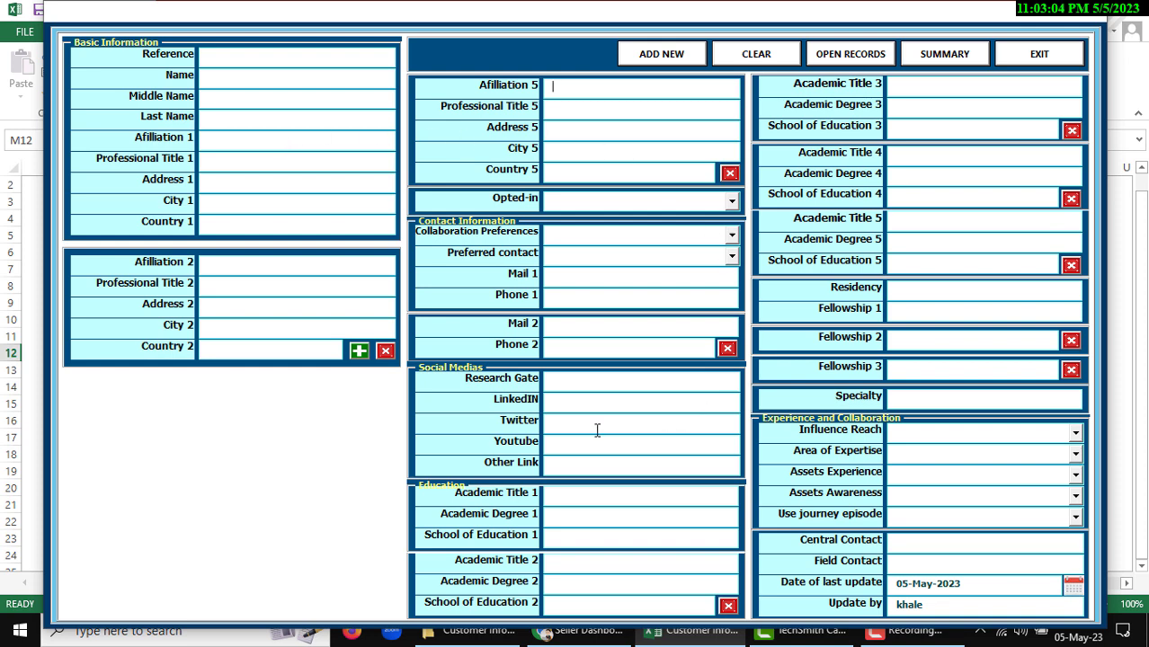
- Enter reference 'Data test', a middle name and last update 18-May-2023, then save the new record
click(286, 65)
text(Data test)
text(kk)
key(BackSpace)
text(haled)
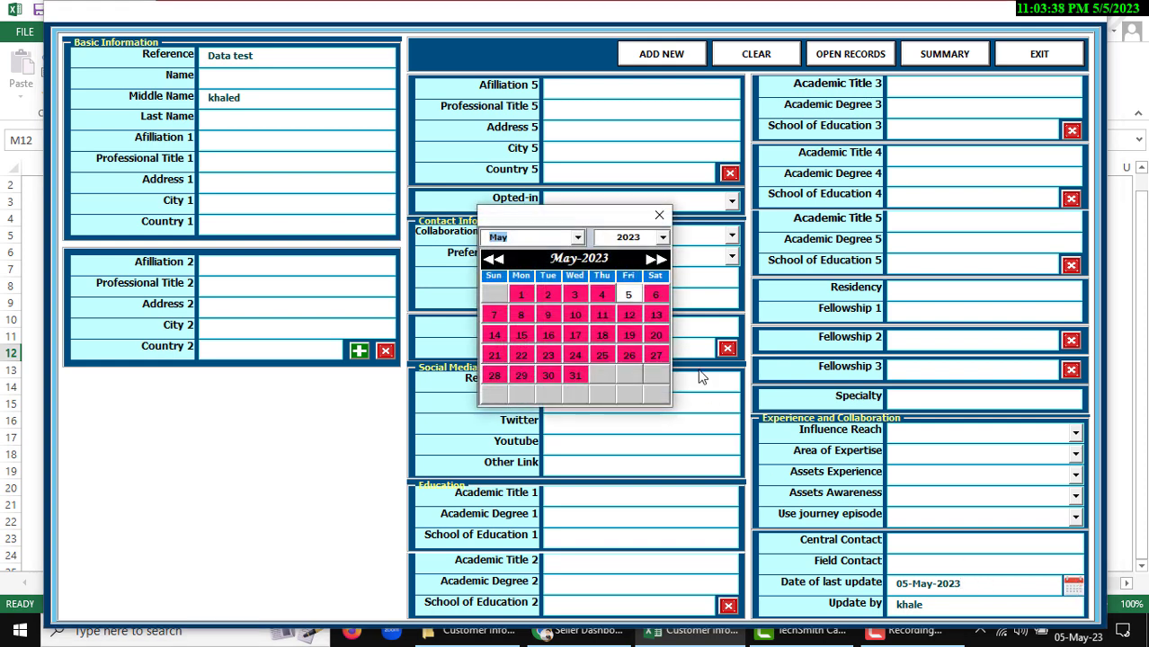
click(610, 342)
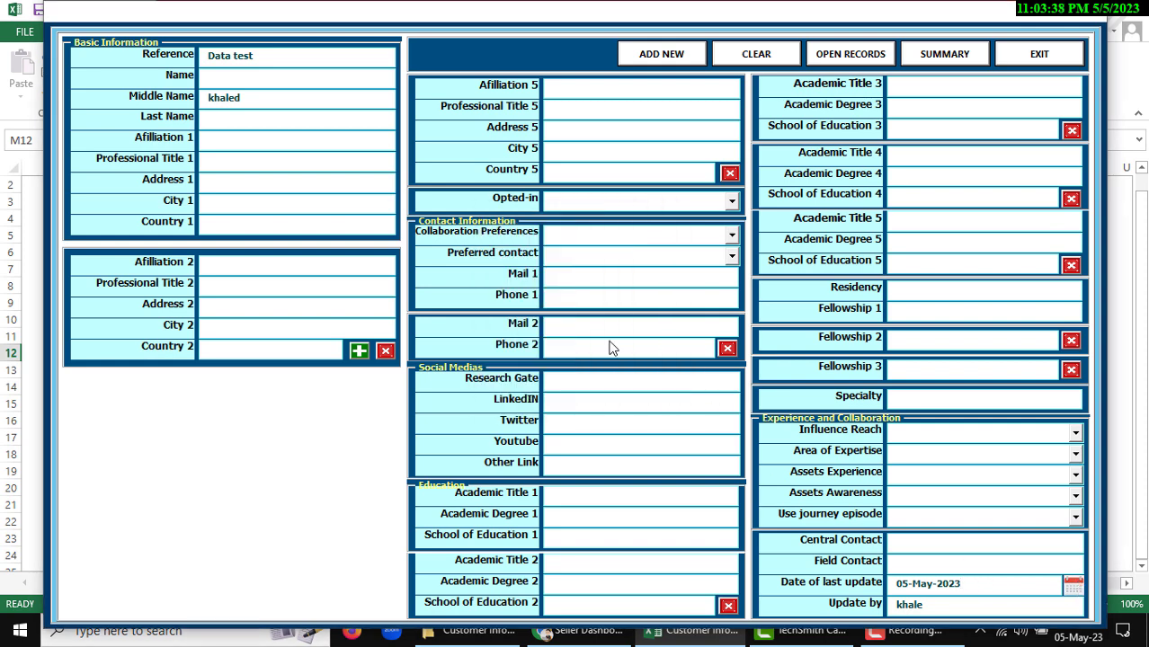
double_click(939, 604)
click(654, 54)
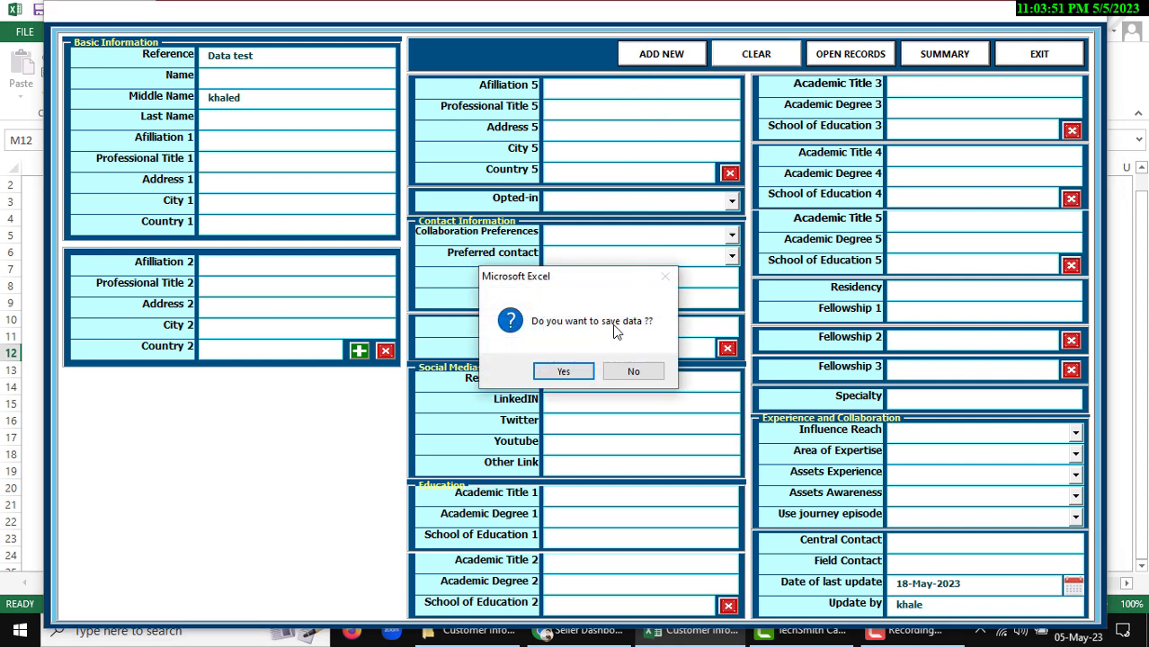
click(549, 371)
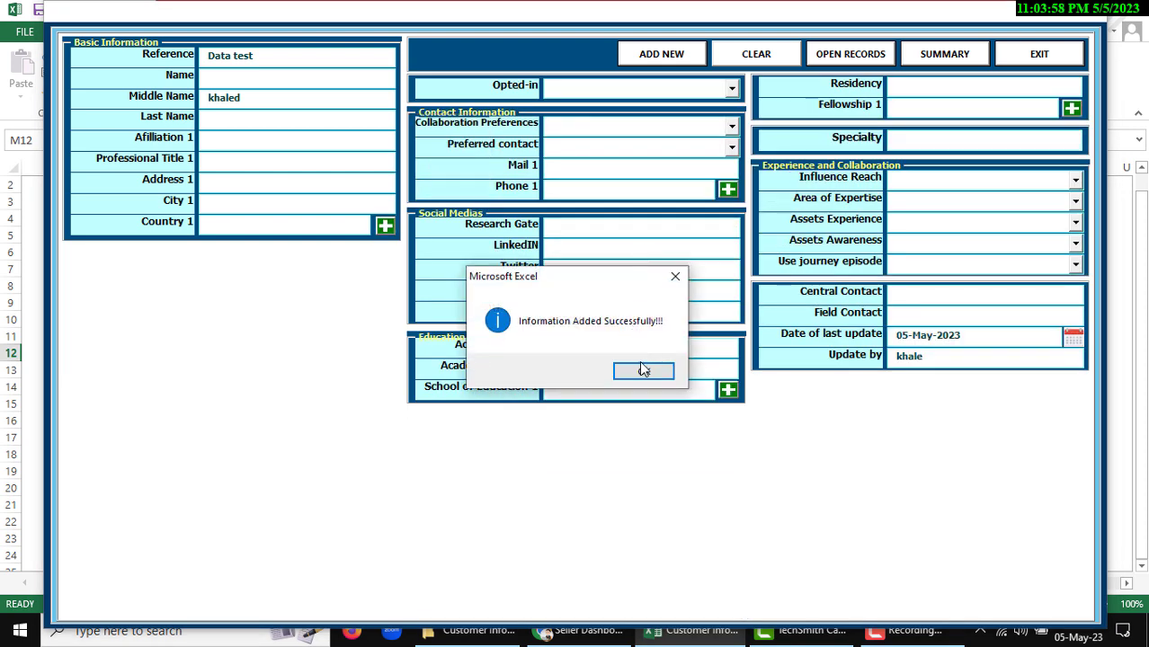
click(641, 370)
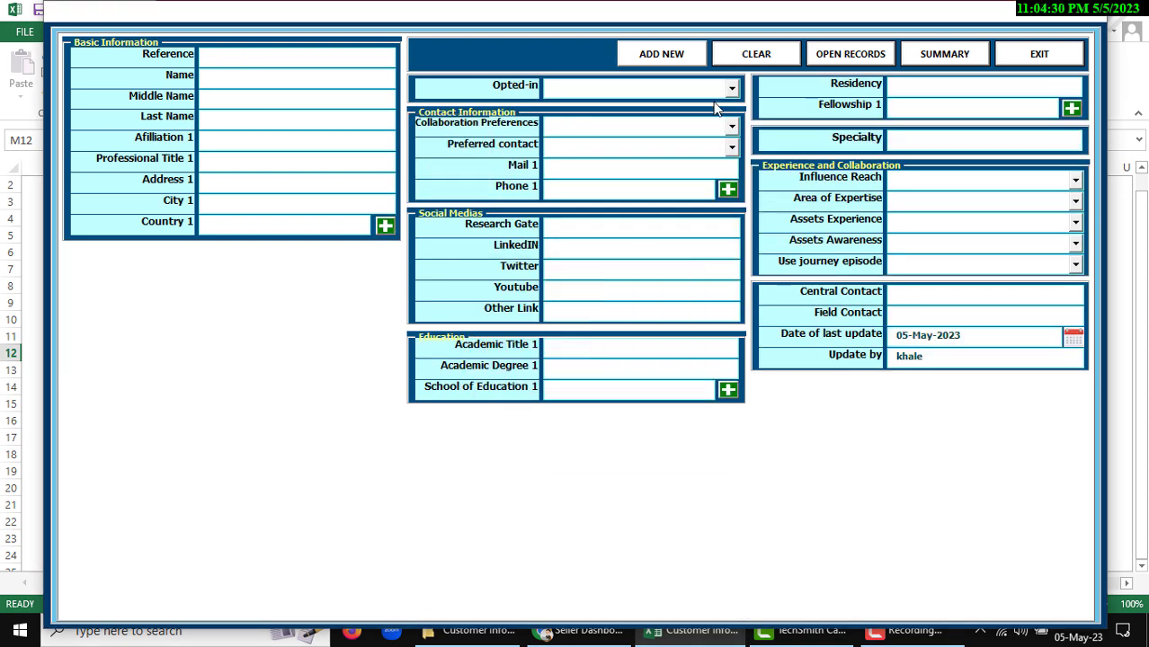
- Open the saved records on the Region 1 sheet, then go back to the Sheet1 start page
click(846, 55)
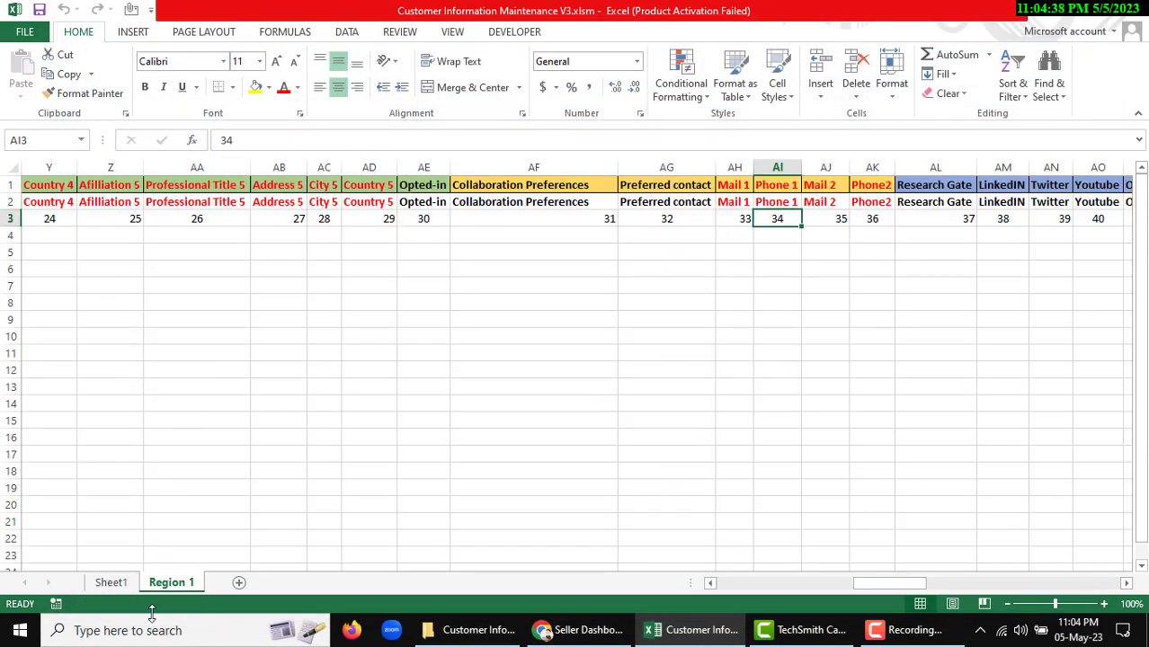
right_click(186, 587)
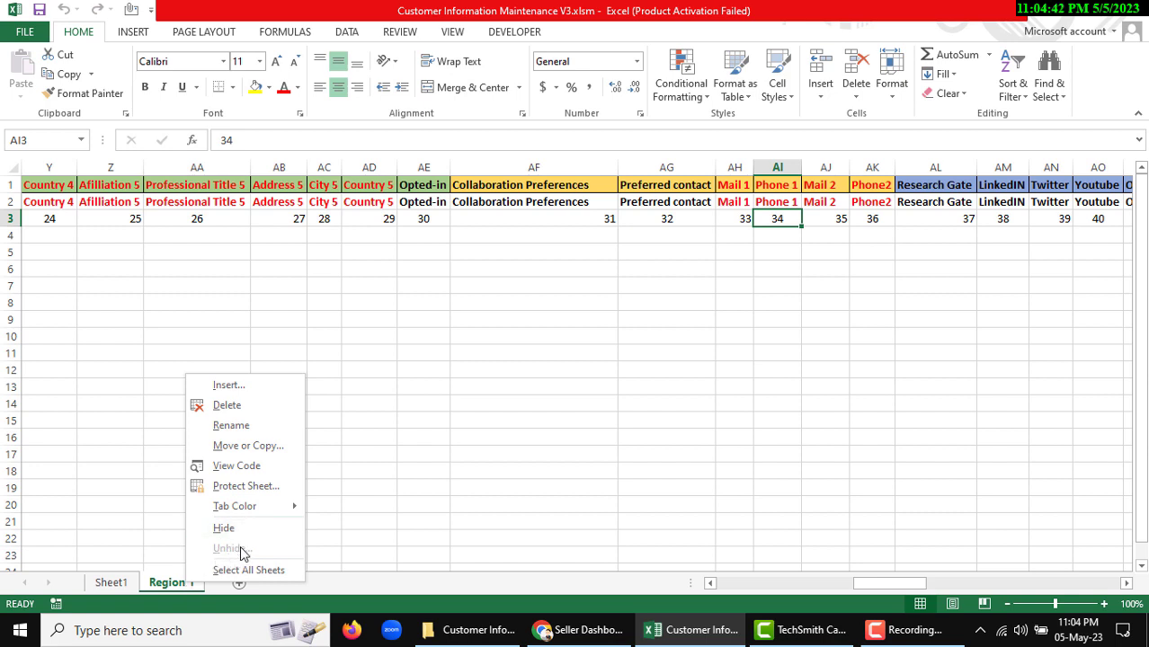
click(369, 458)
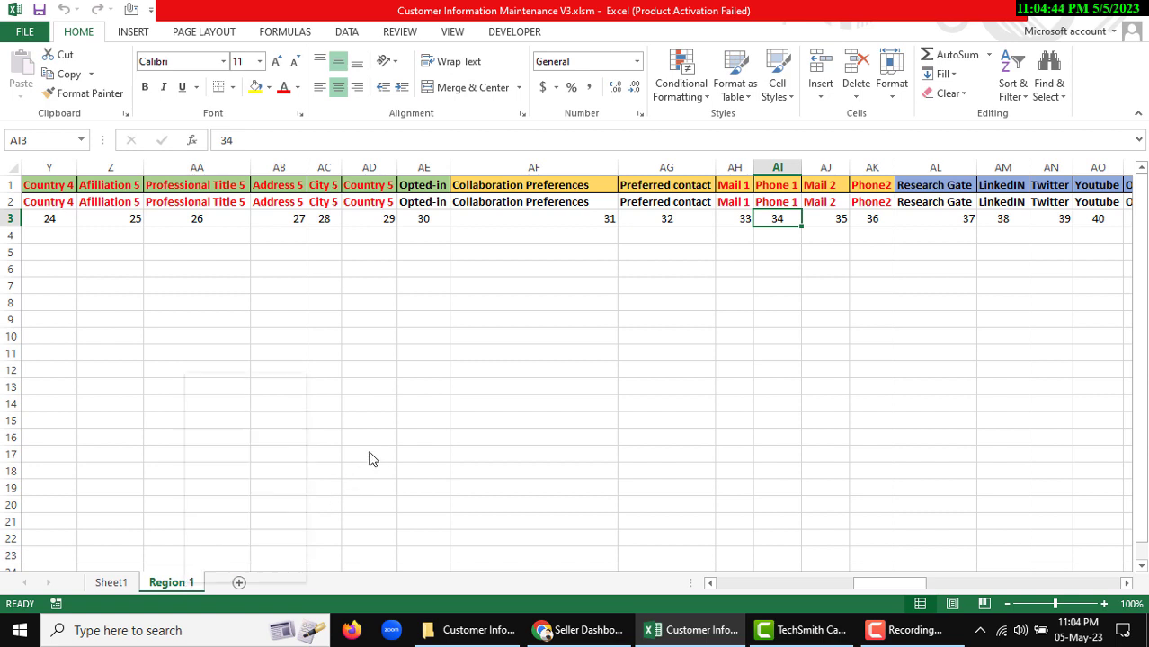
click(126, 586)
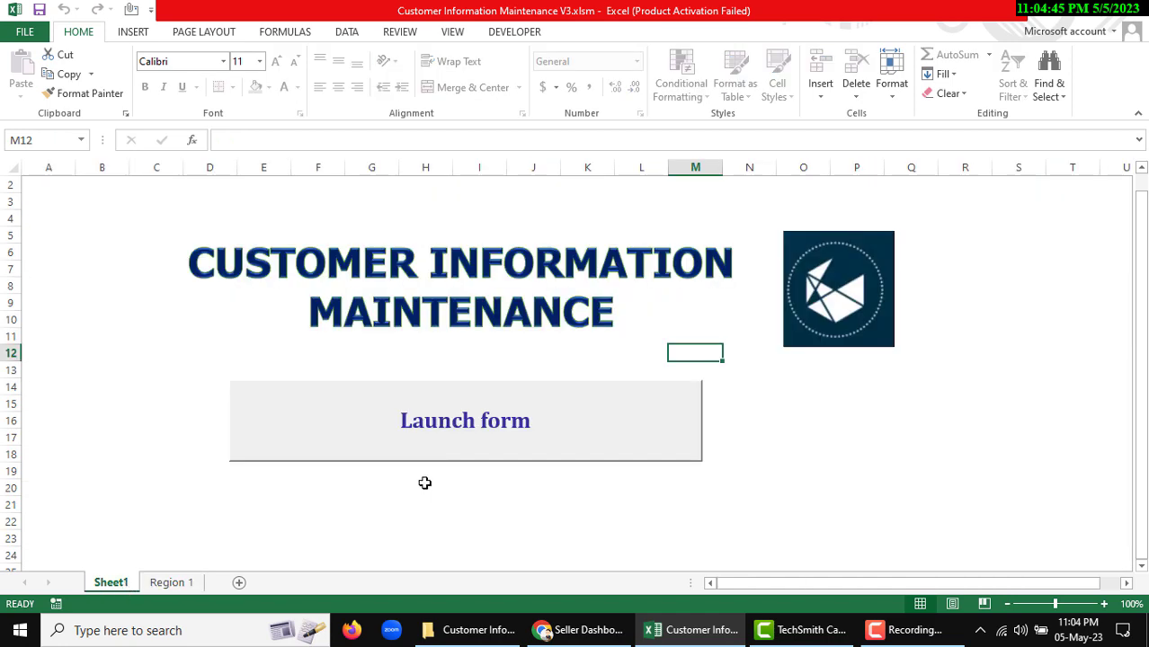
- Launch the customer form and show its Summary list of 4 records, including Data test
click(466, 427)
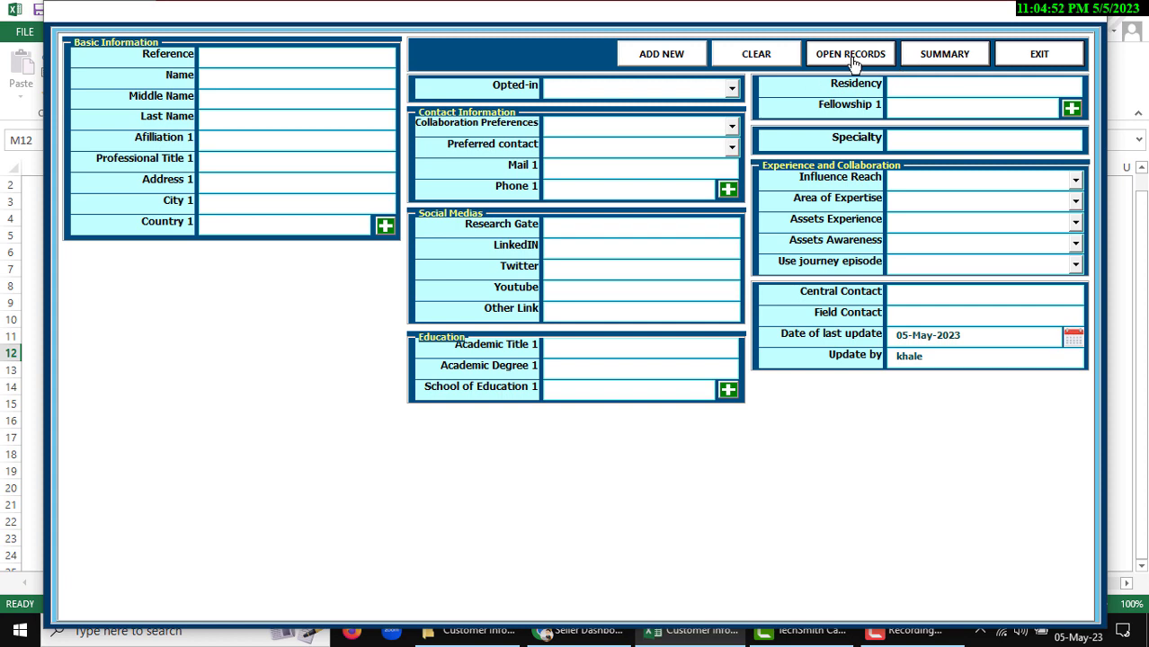
click(938, 56)
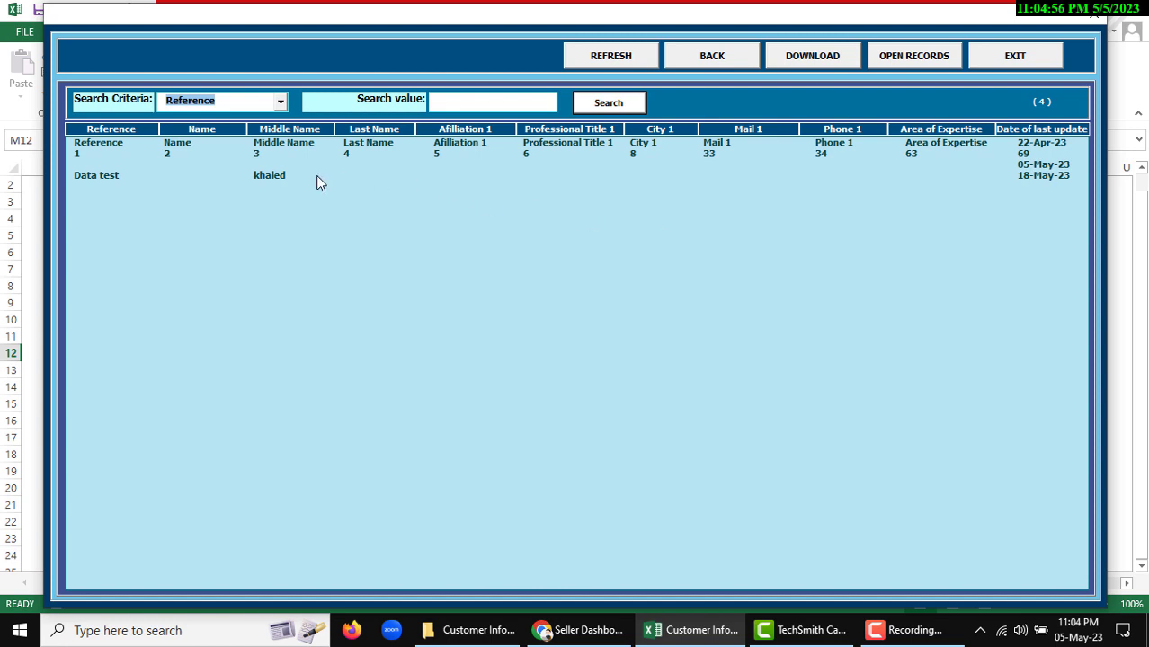
click(718, 58)
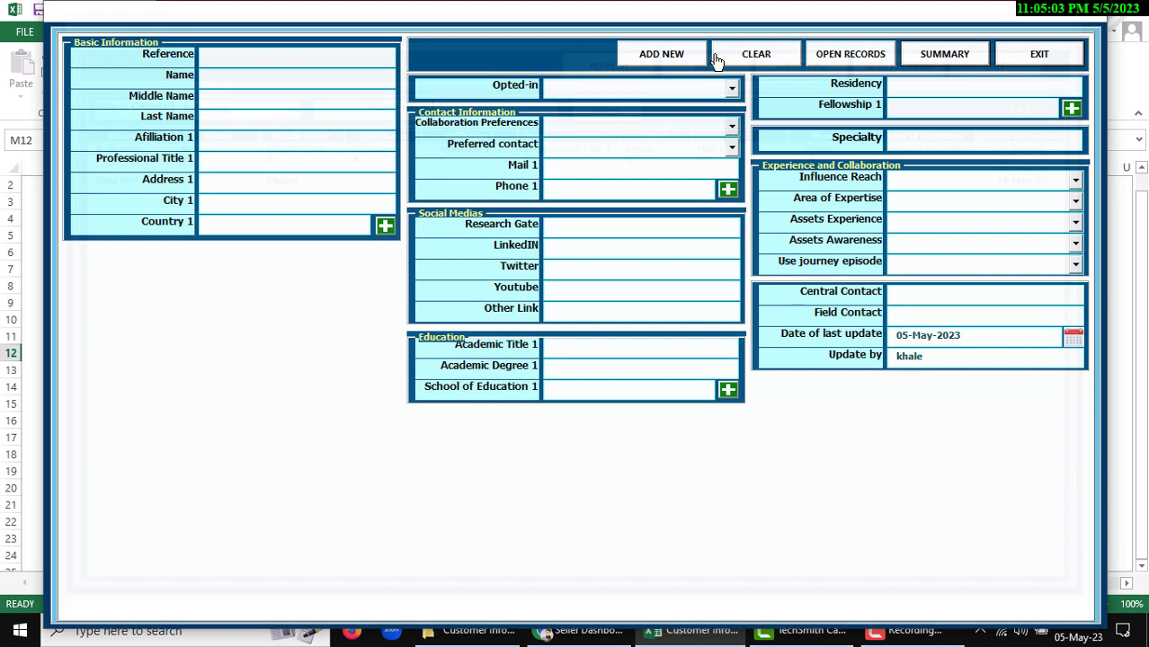
click(936, 54)
click(654, 57)
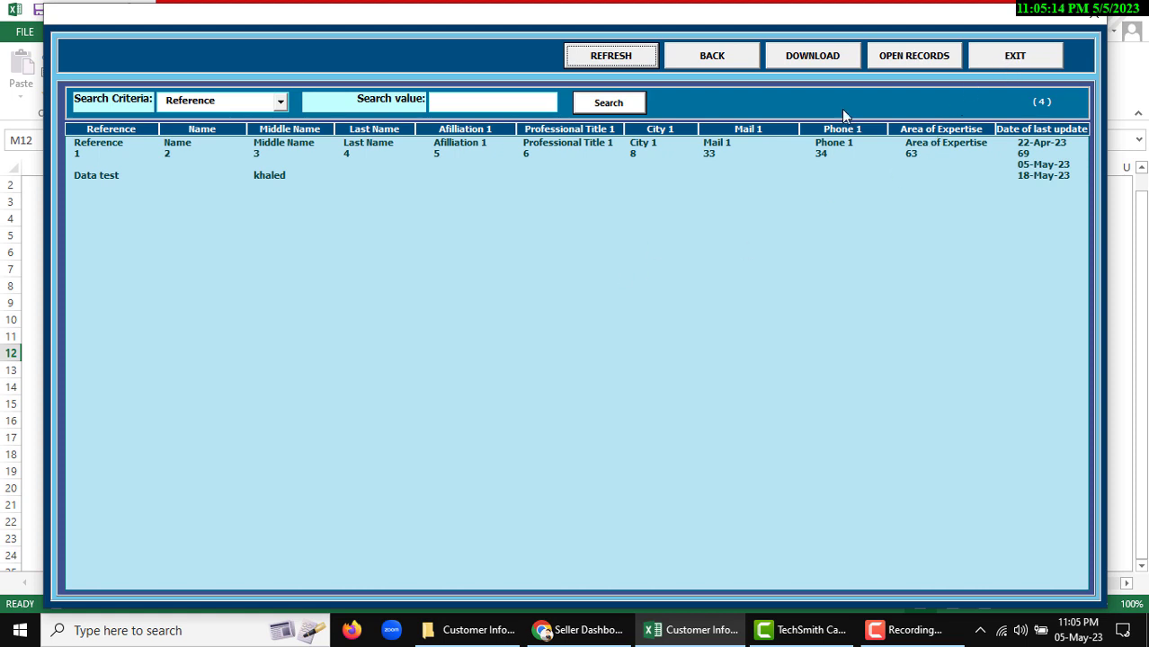
- Give Data test Health Economics and Medical Education preferences and Face to Face contact, then update it
double_click(277, 175)
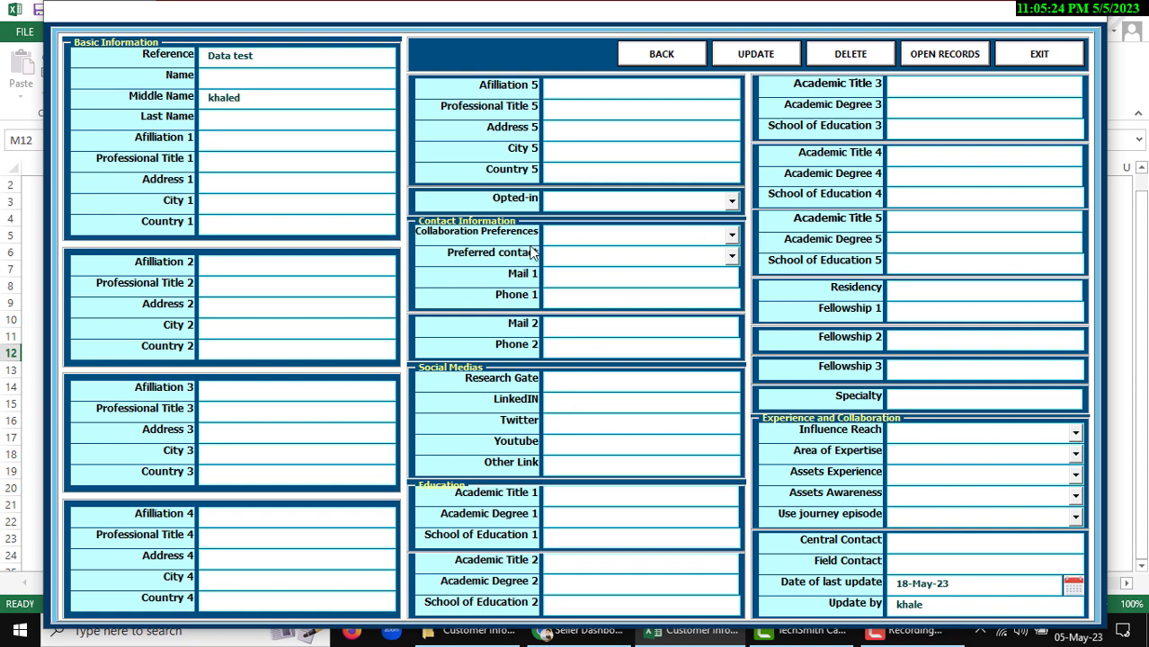
click(732, 235)
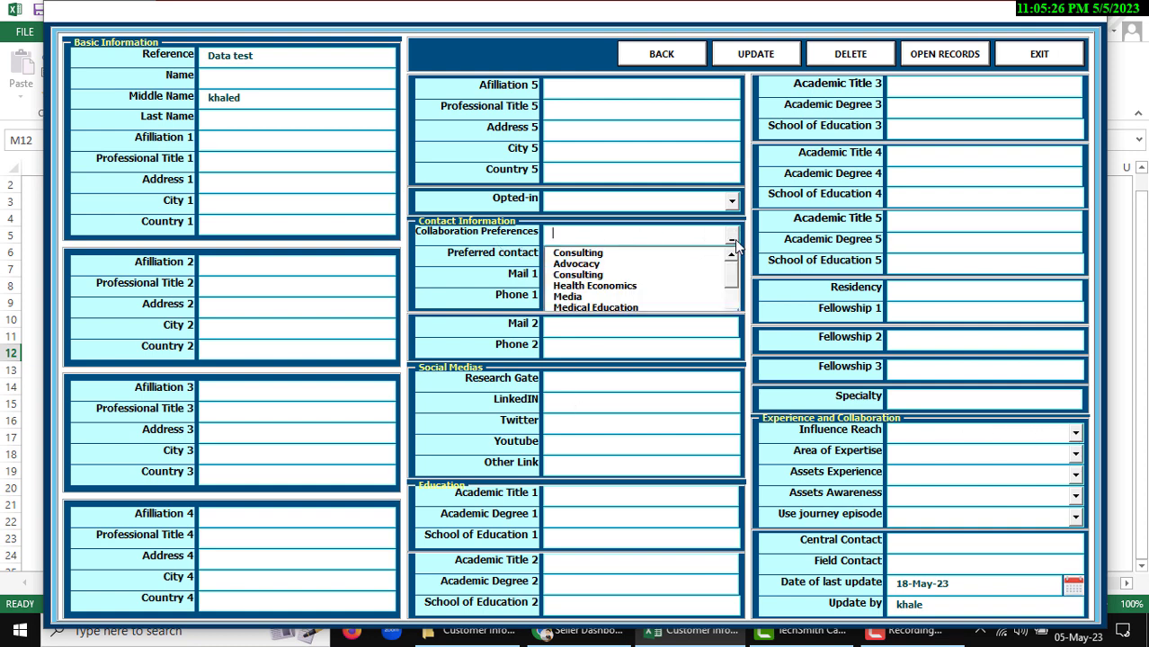
click(635, 264)
click(610, 286)
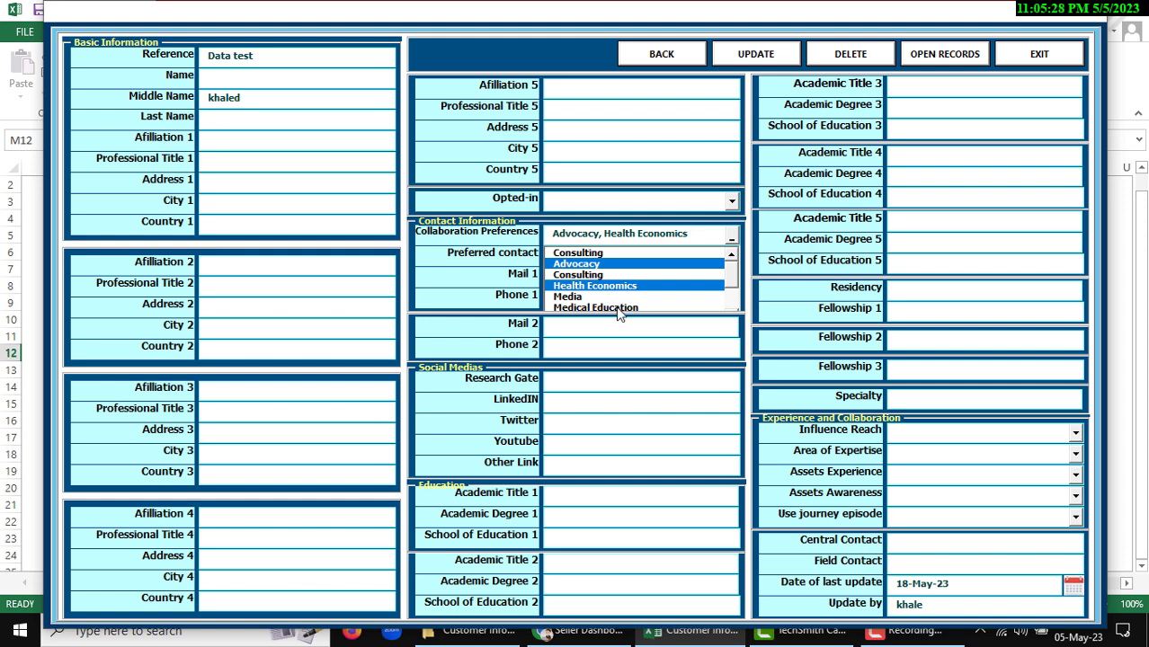
click(619, 308)
key(Tab)
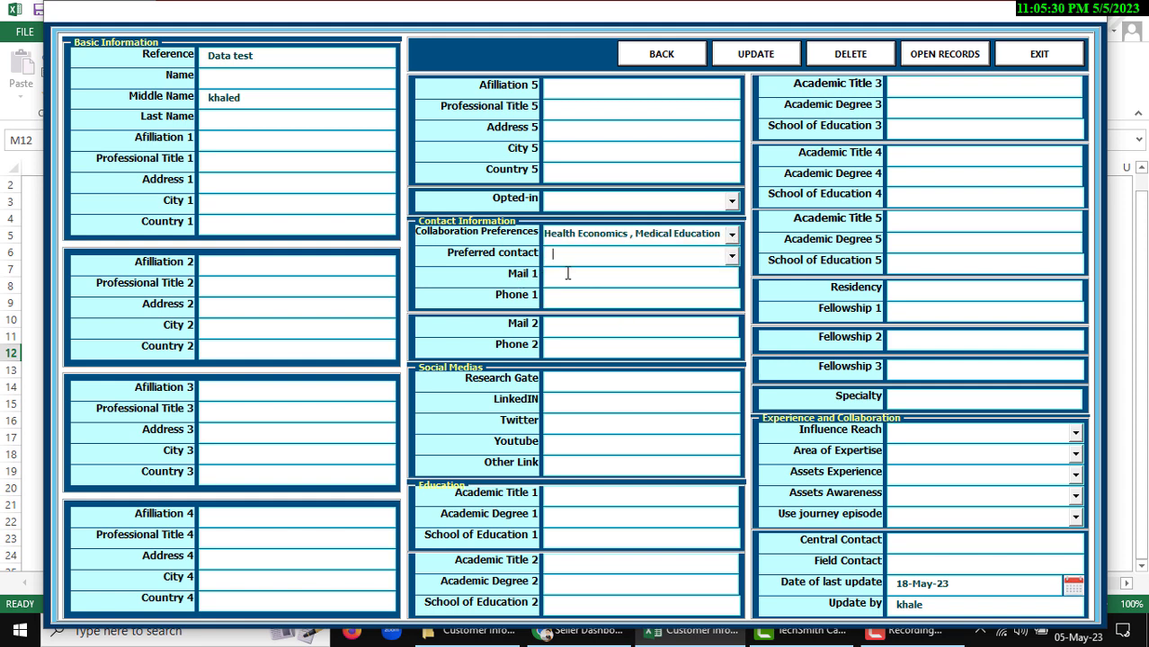
click(732, 256)
click(636, 294)
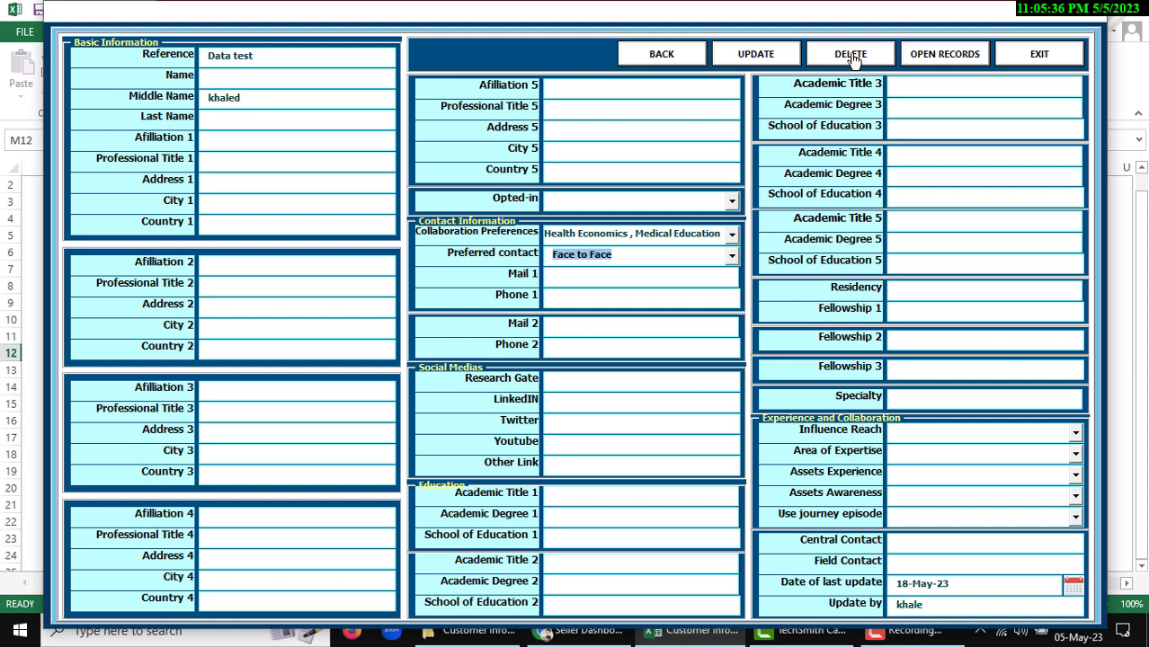
click(756, 54)
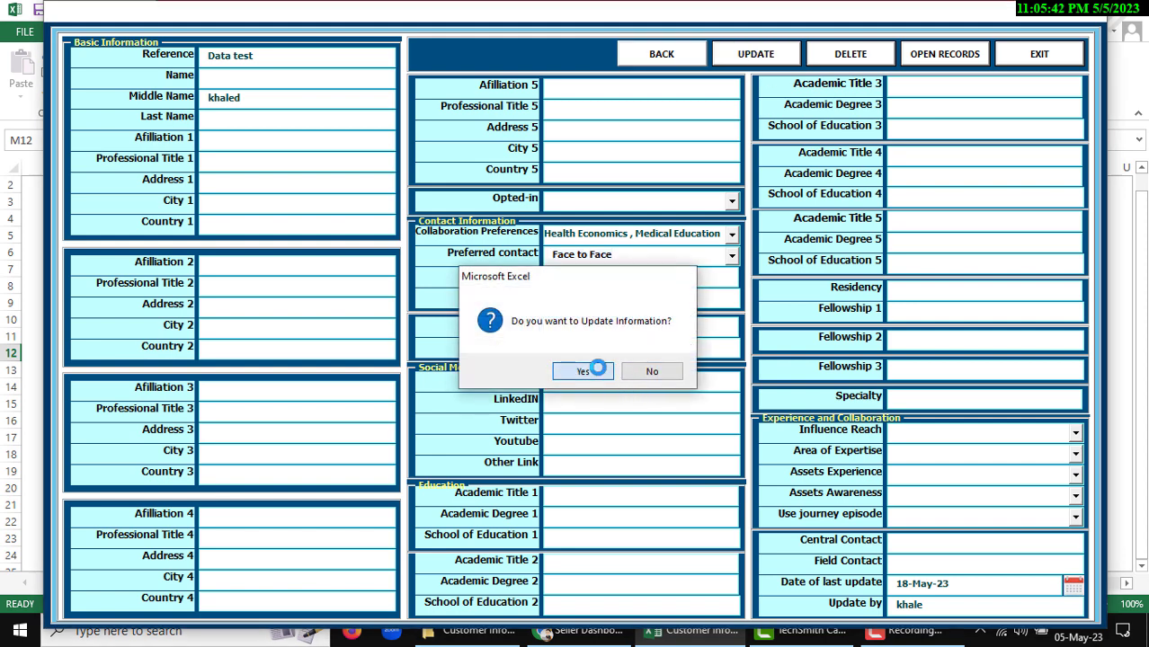
click(601, 373)
- Delete the empty customer record and refresh the summary list to show 3 records
click(654, 372)
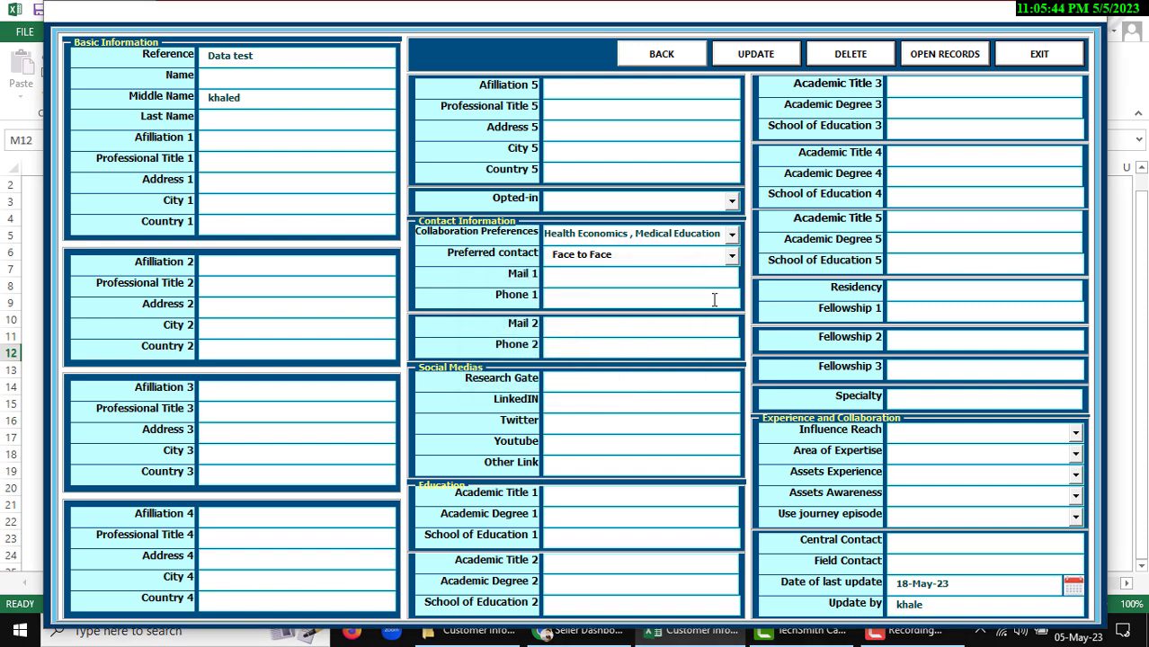
click(680, 56)
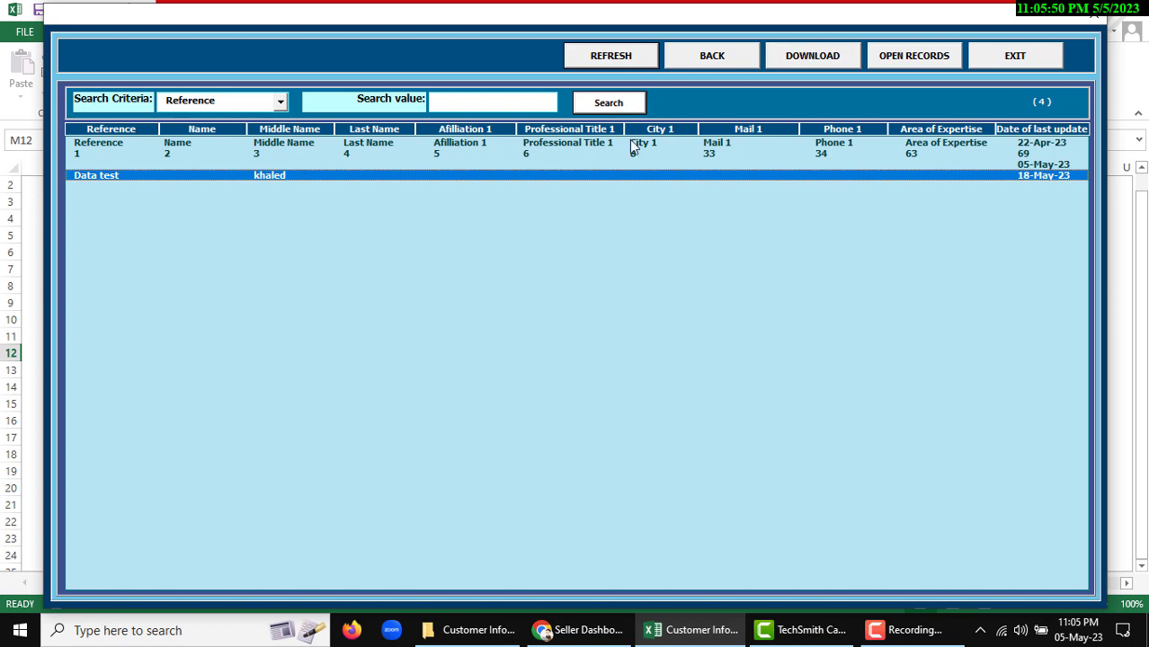
double_click(612, 163)
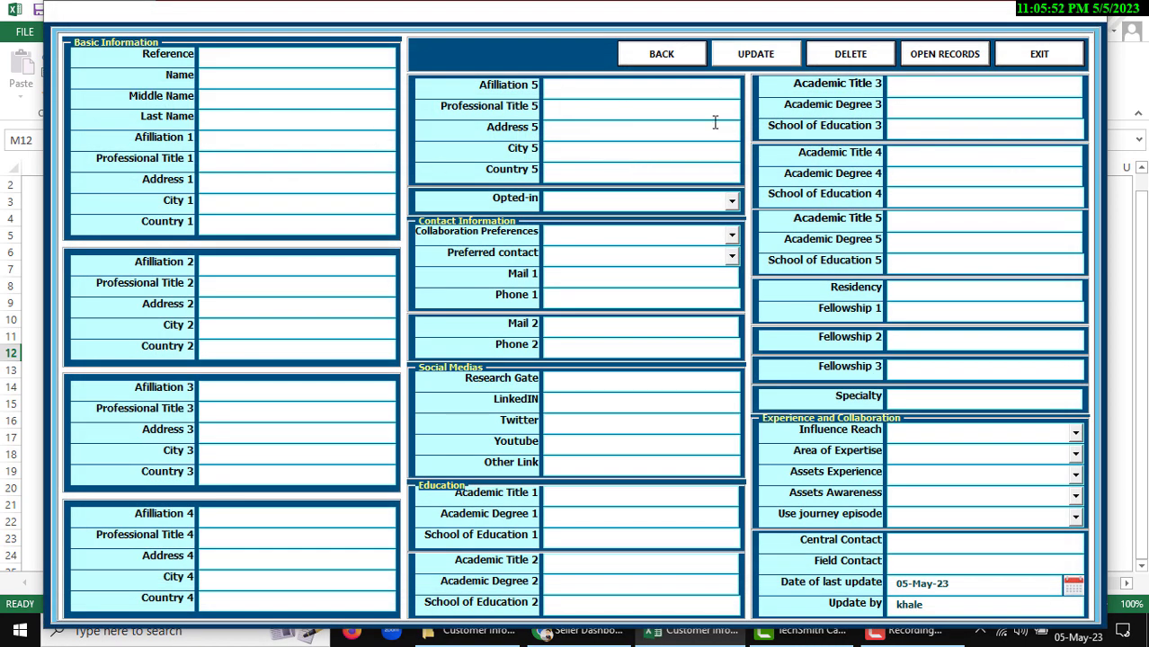
click(852, 56)
click(585, 374)
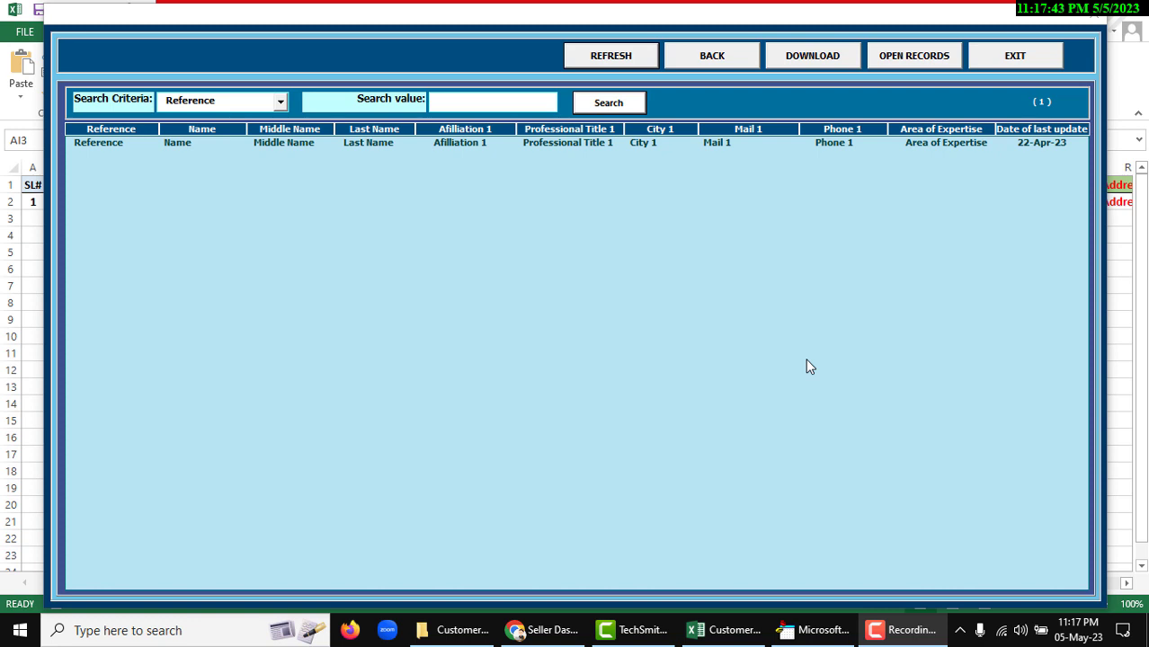
click(612, 56)
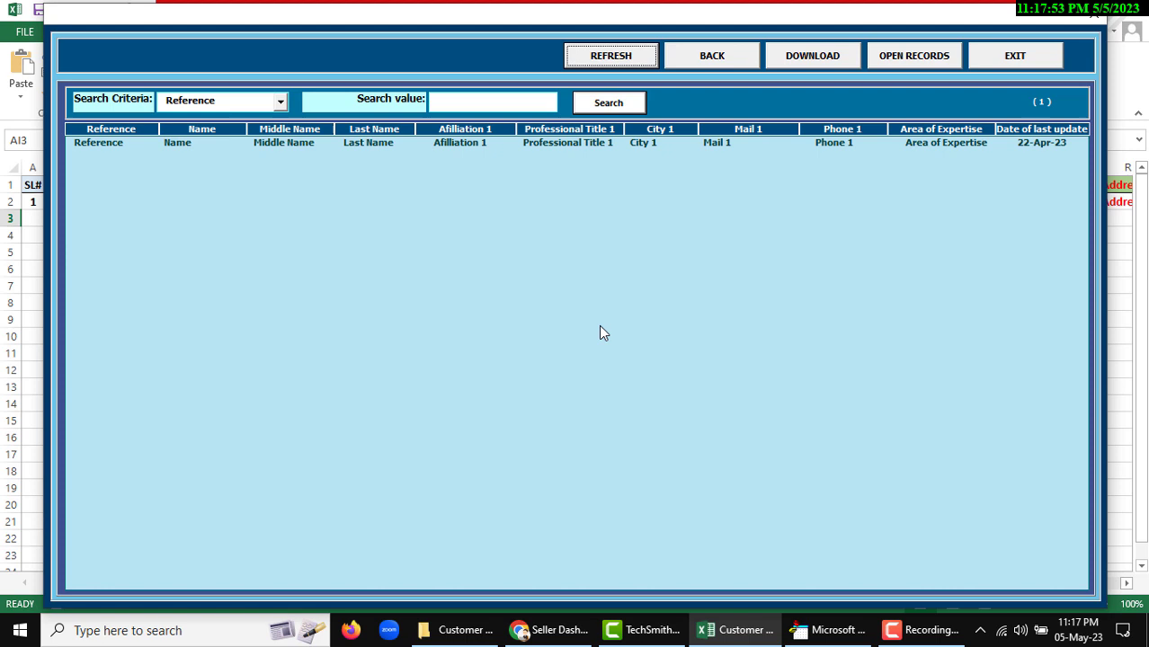
click(612, 57)
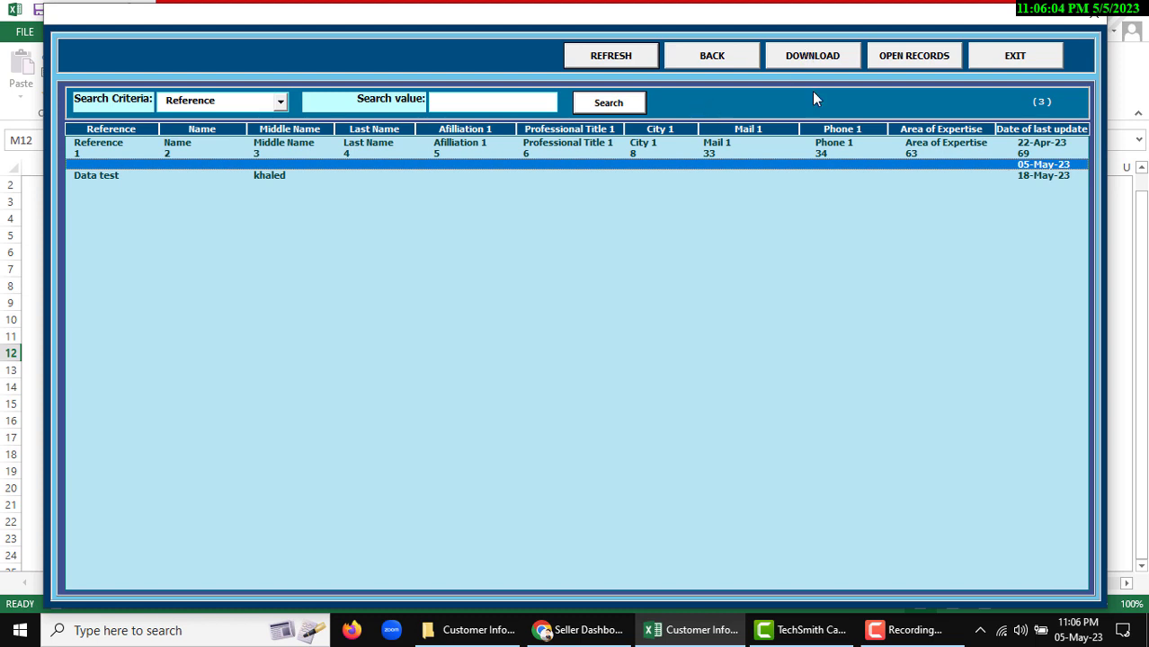
- Download the records as Data Report 05-May-2023.xlsx and view its folder in File Explorer
click(806, 57)
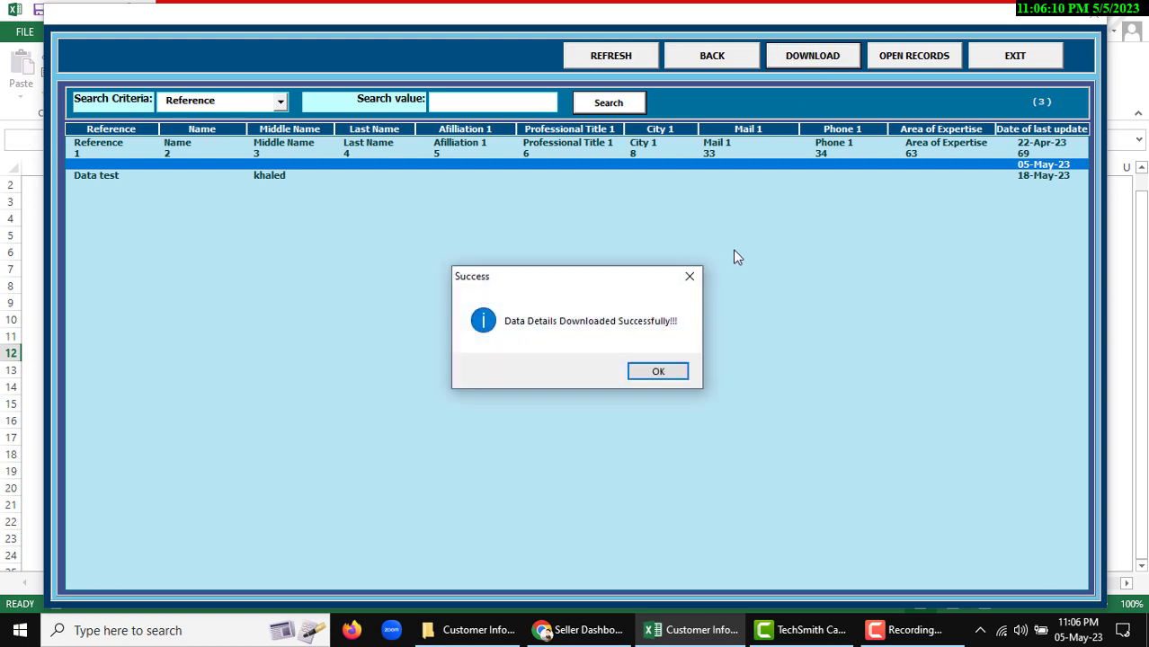
click(656, 376)
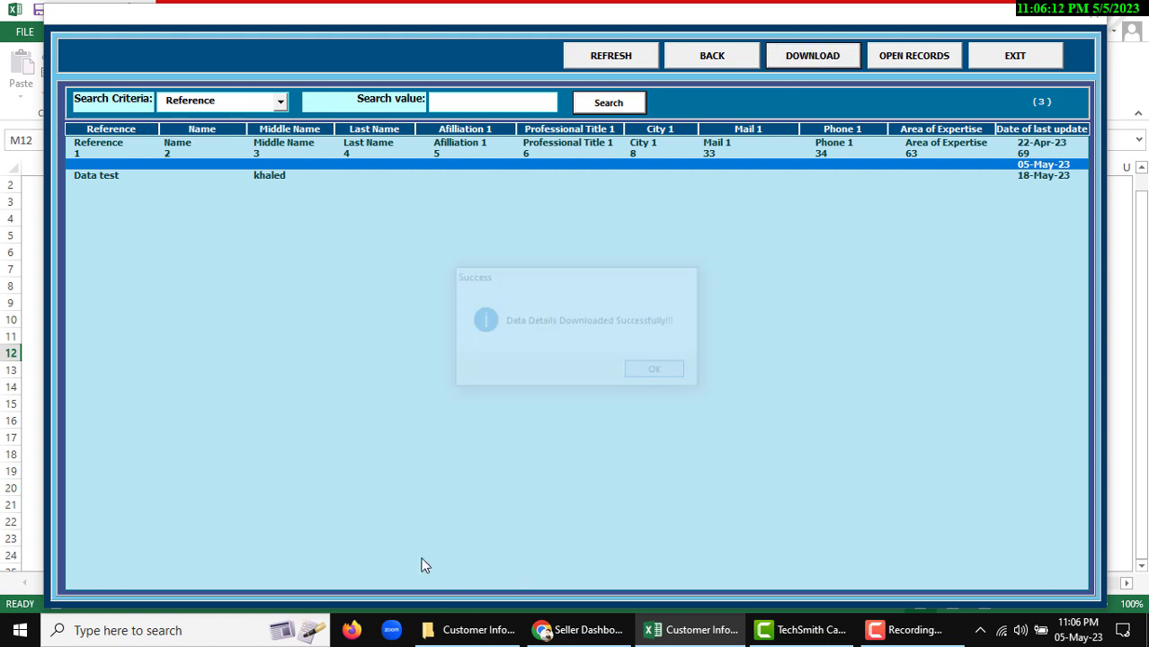
click(478, 632)
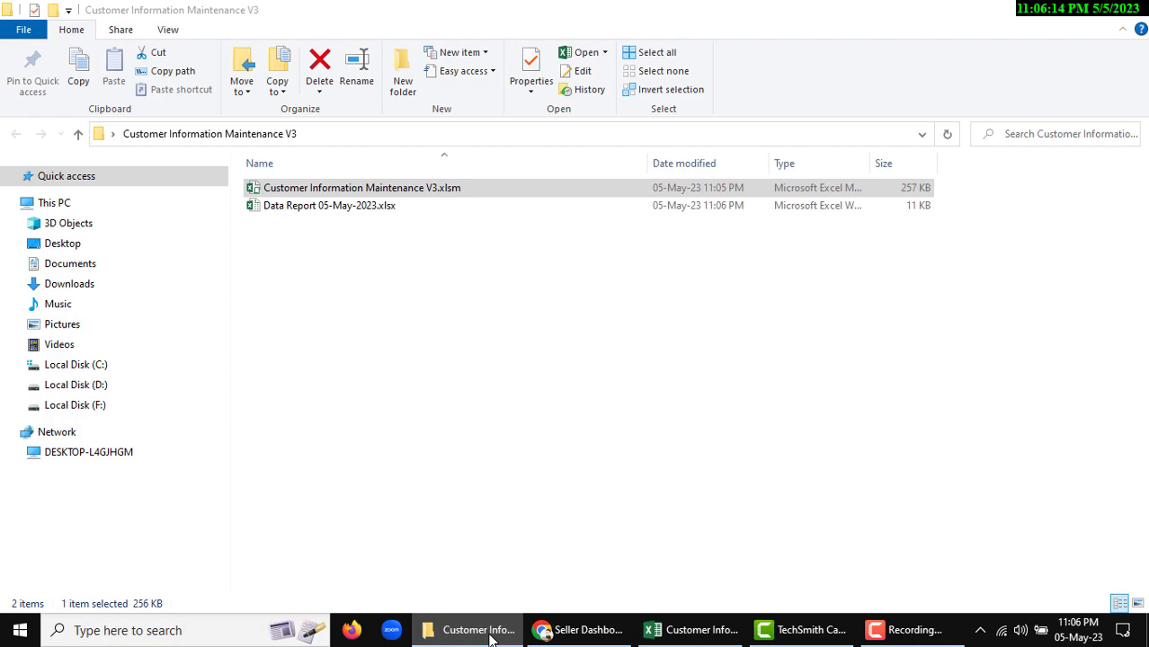
- Open Data Report 05-May-2023.xlsx, scroll across its records, then close the workbook
click(490, 635)
click(490, 635)
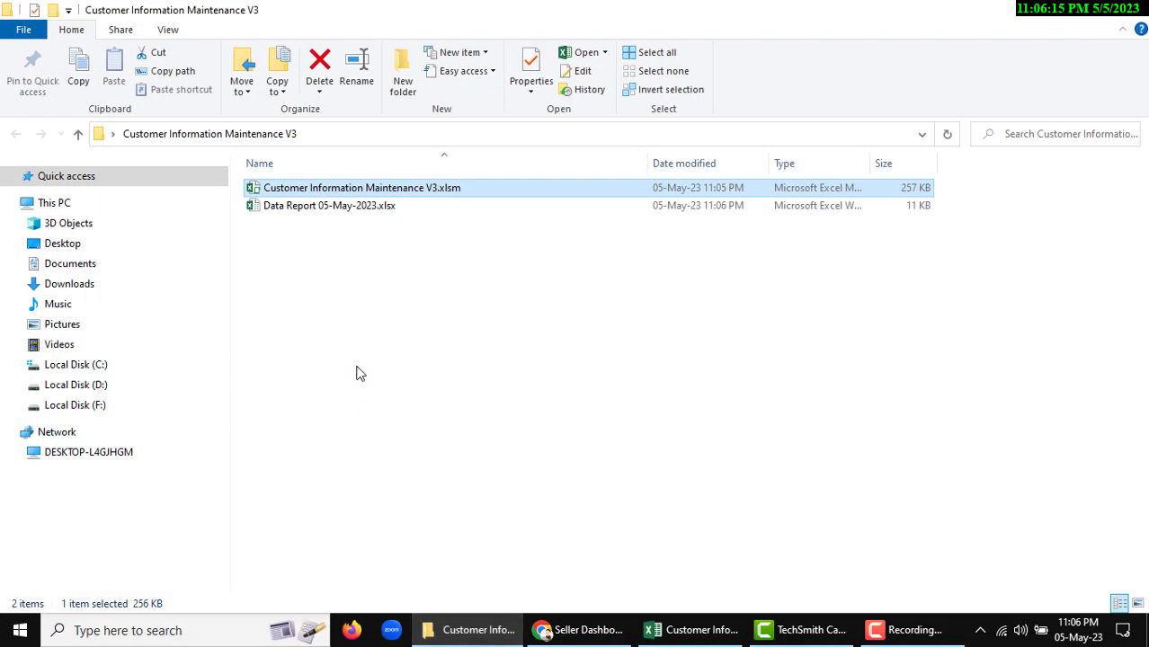
double_click(321, 206)
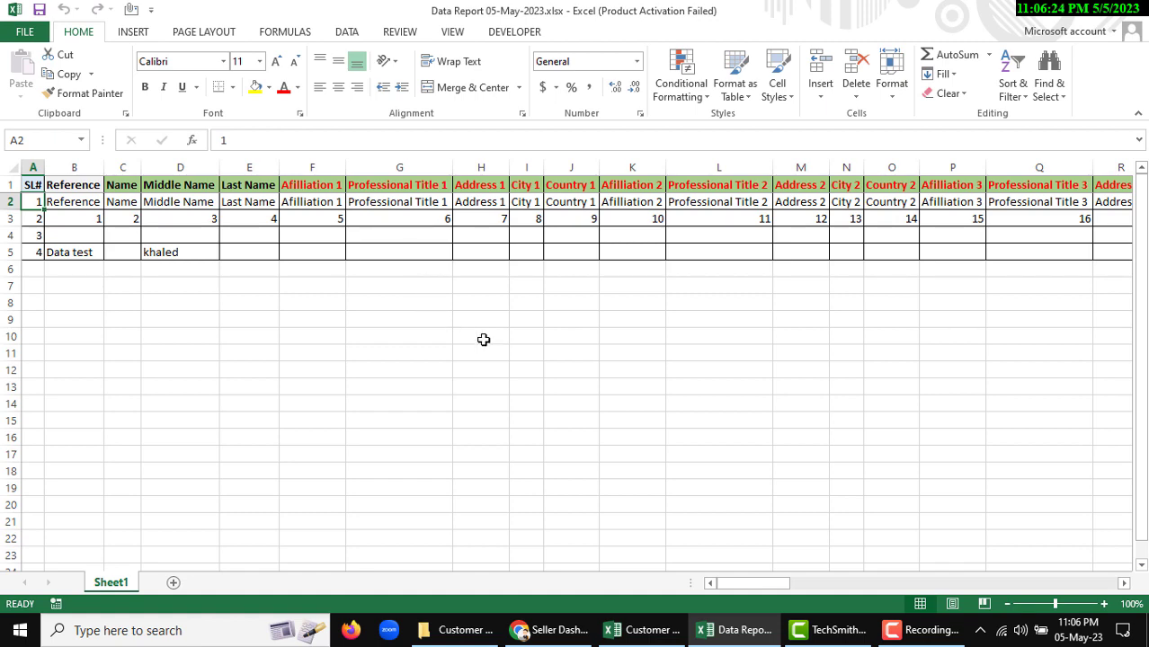
drag(930, 591, 678, 580)
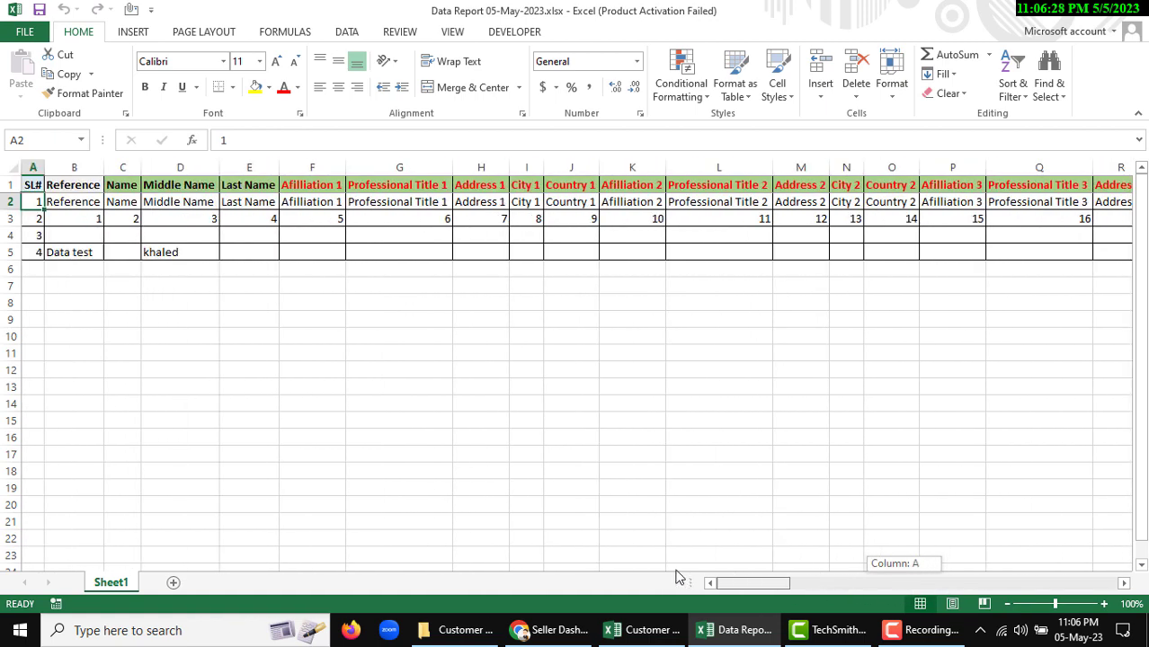
click(1138, 7)
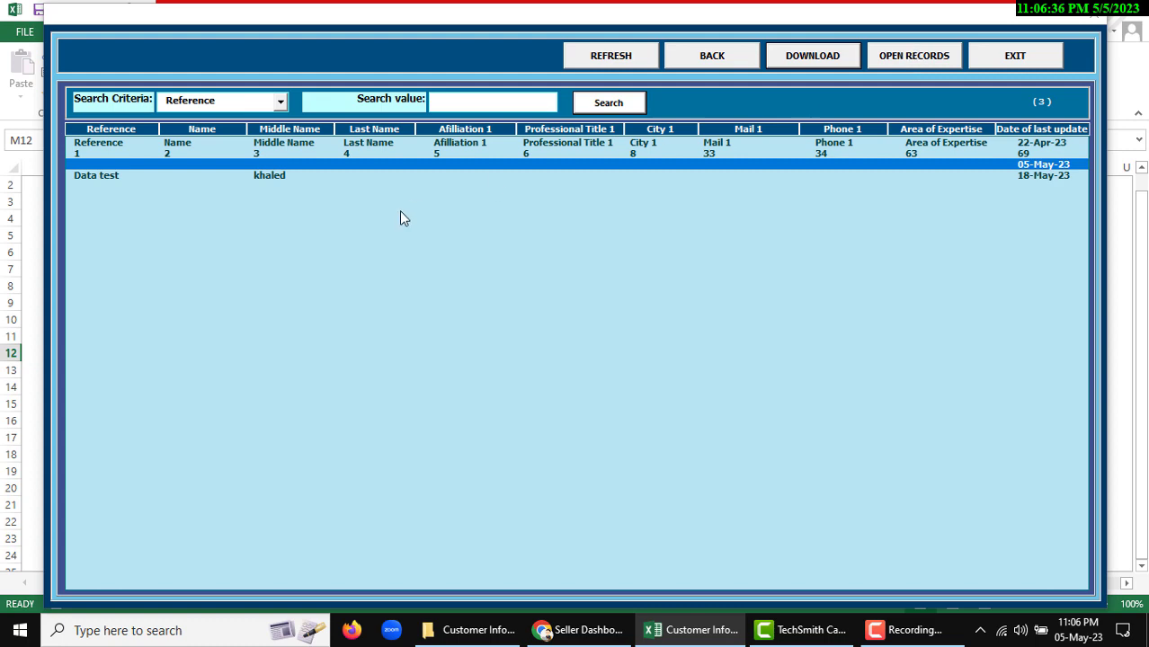
- Close the records list and relaunch the customer data-entry form from Sheet1
click(906, 61)
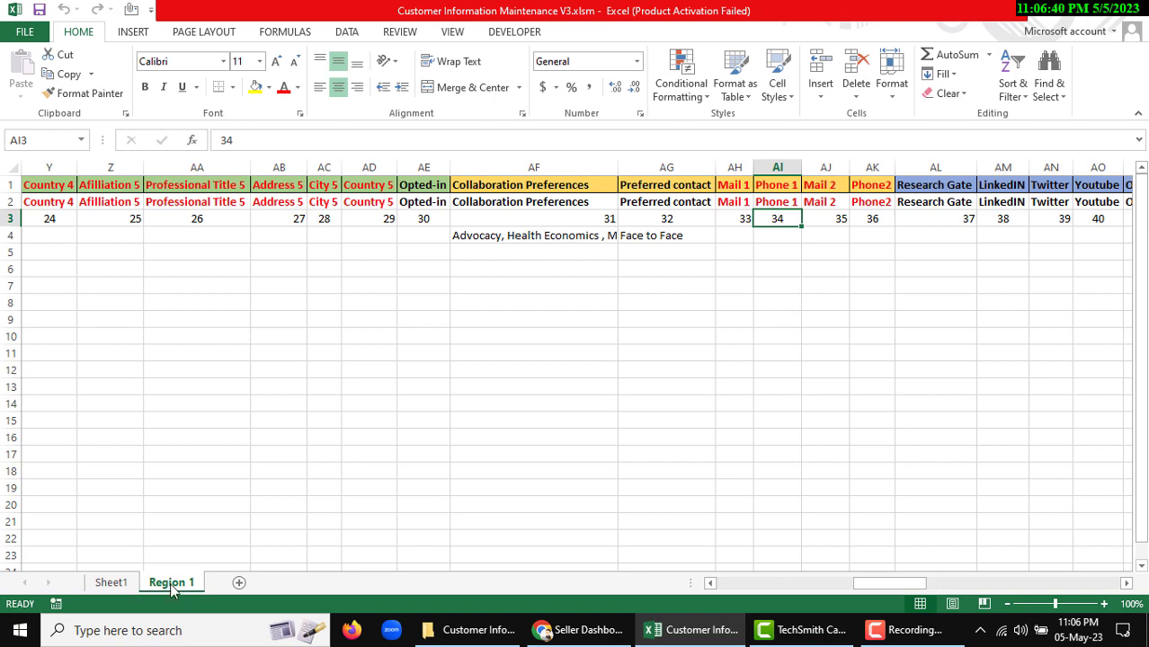
click(112, 585)
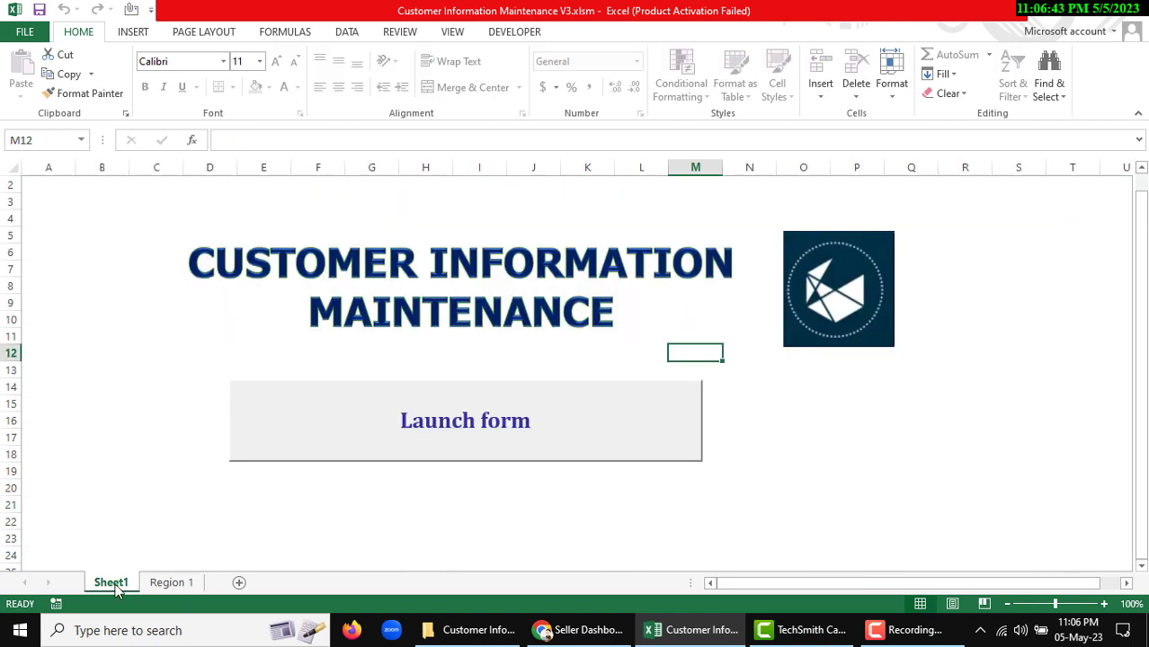
click(478, 434)
- Exit the form saving the workbook, close Excel, and reopen Customer Information Maintenance V3.xlsm
click(1043, 54)
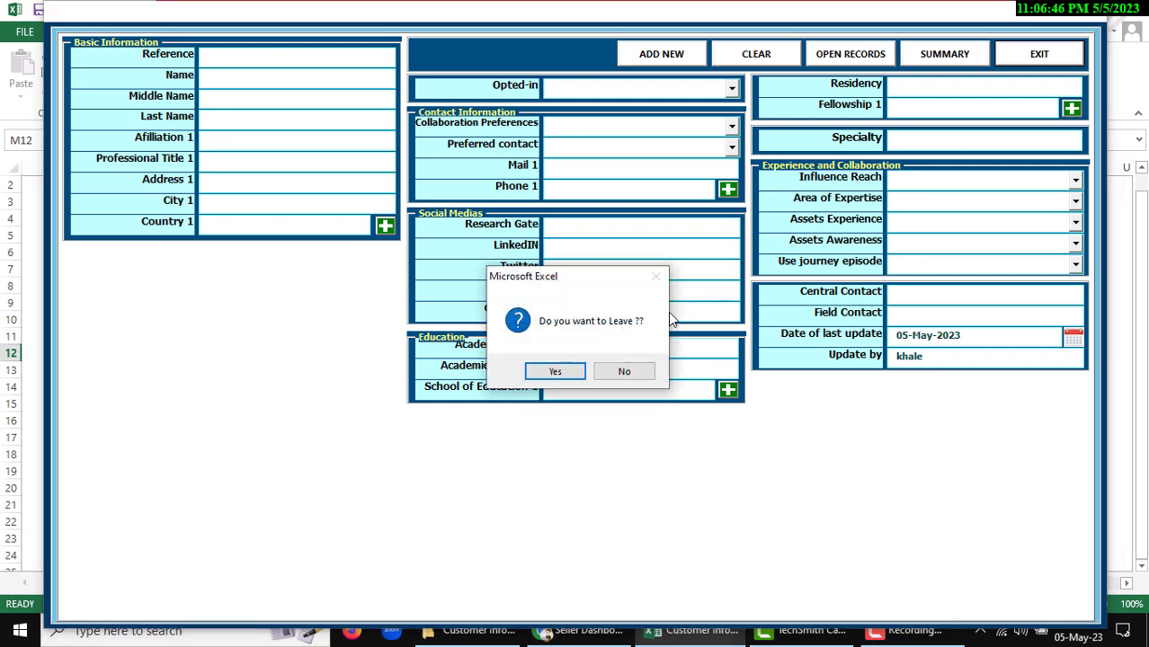
click(564, 367)
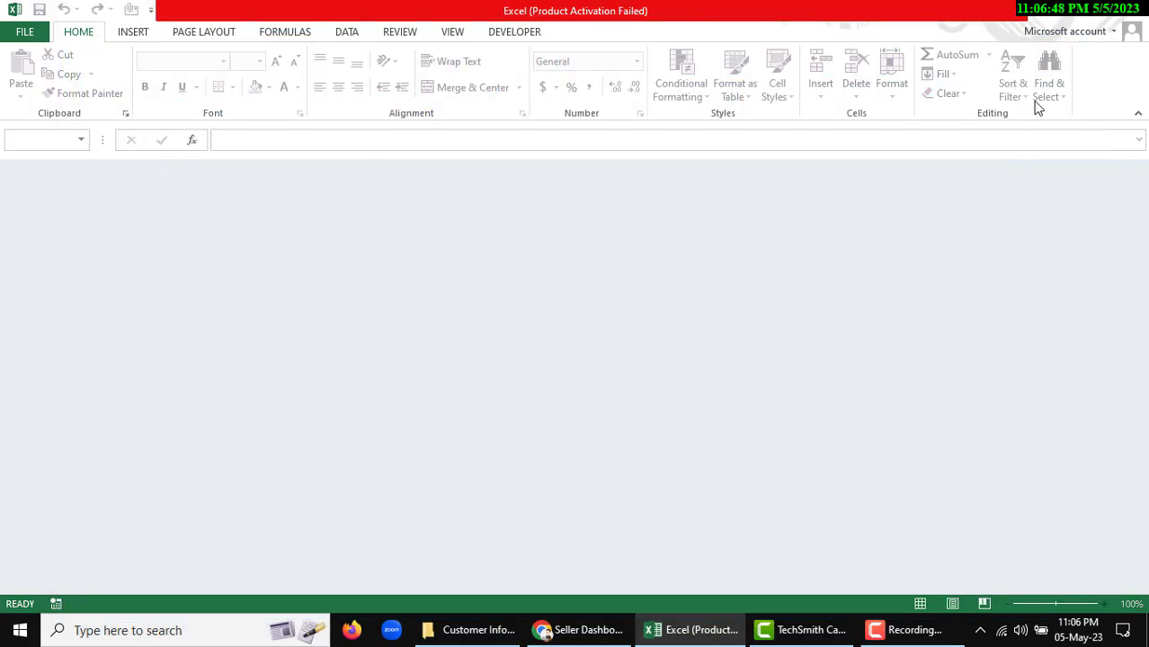
click(1145, 18)
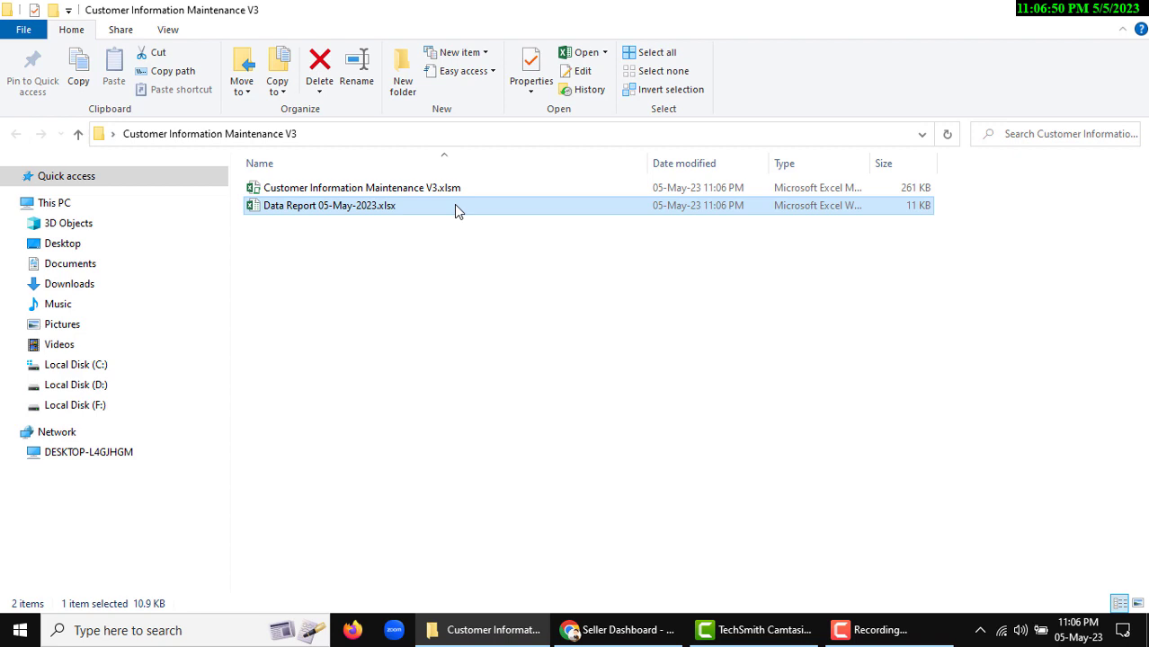
double_click(492, 189)
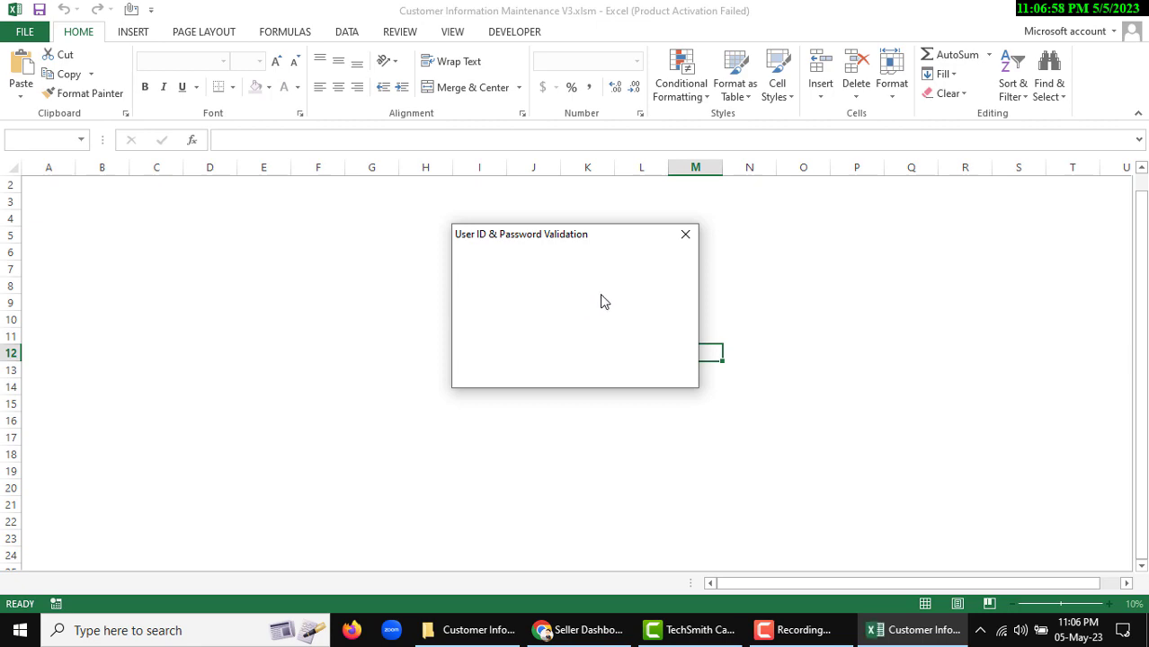
- Dismiss the activation prompt, log in with the admin credentials, close the form, and view Region 1
click(745, 475)
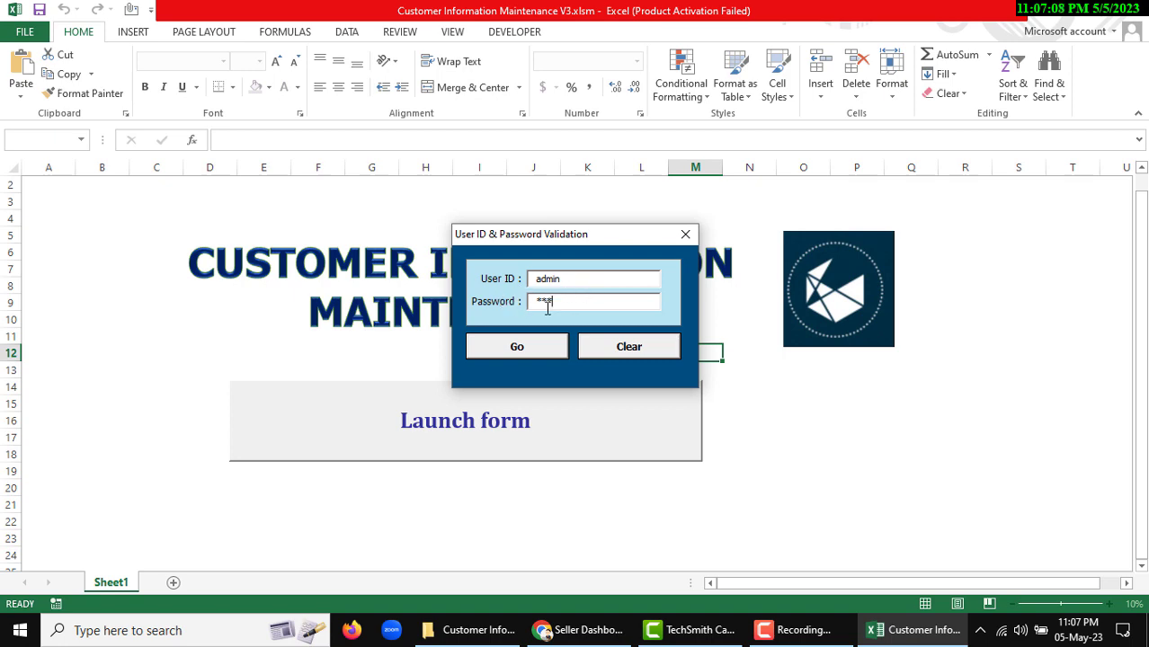
click(522, 348)
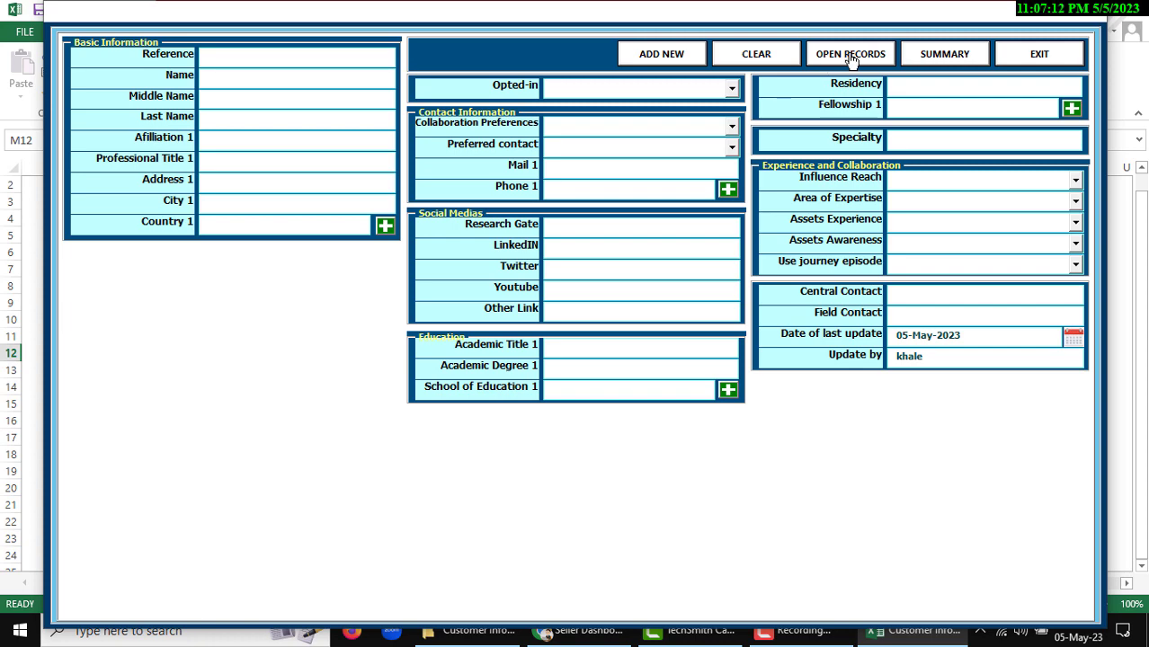
click(851, 56)
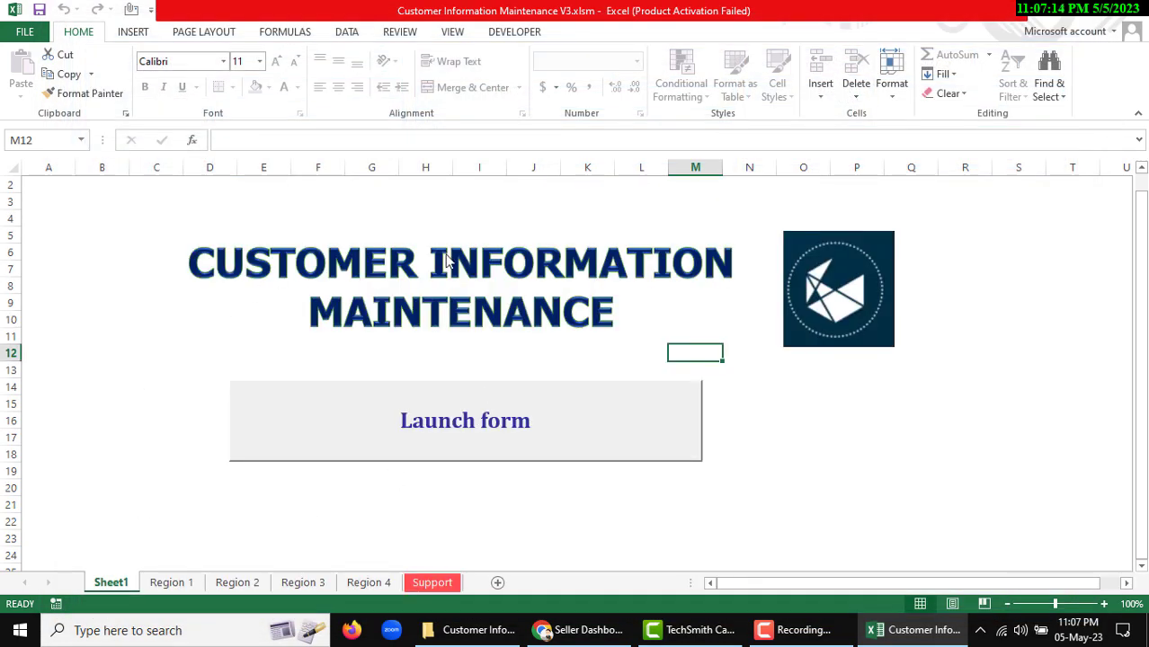
click(180, 585)
- Browse the Region 2, 3, 4 and Support sheets, then inspect the sheet-access entry in D6
click(238, 585)
click(301, 585)
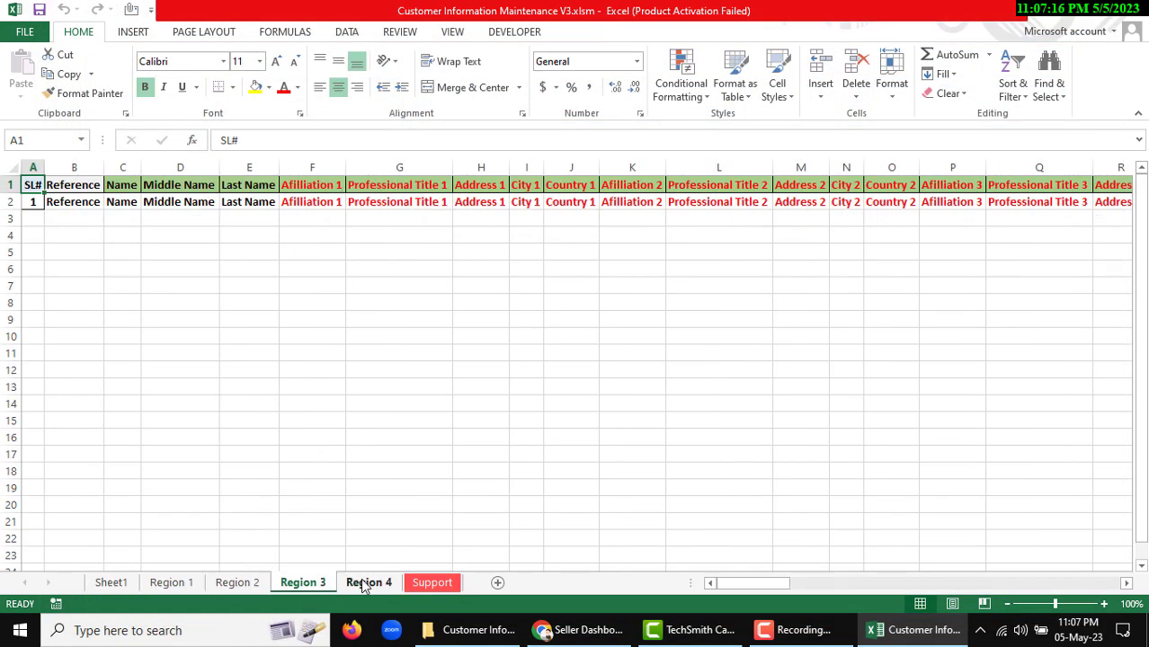
click(367, 584)
click(436, 584)
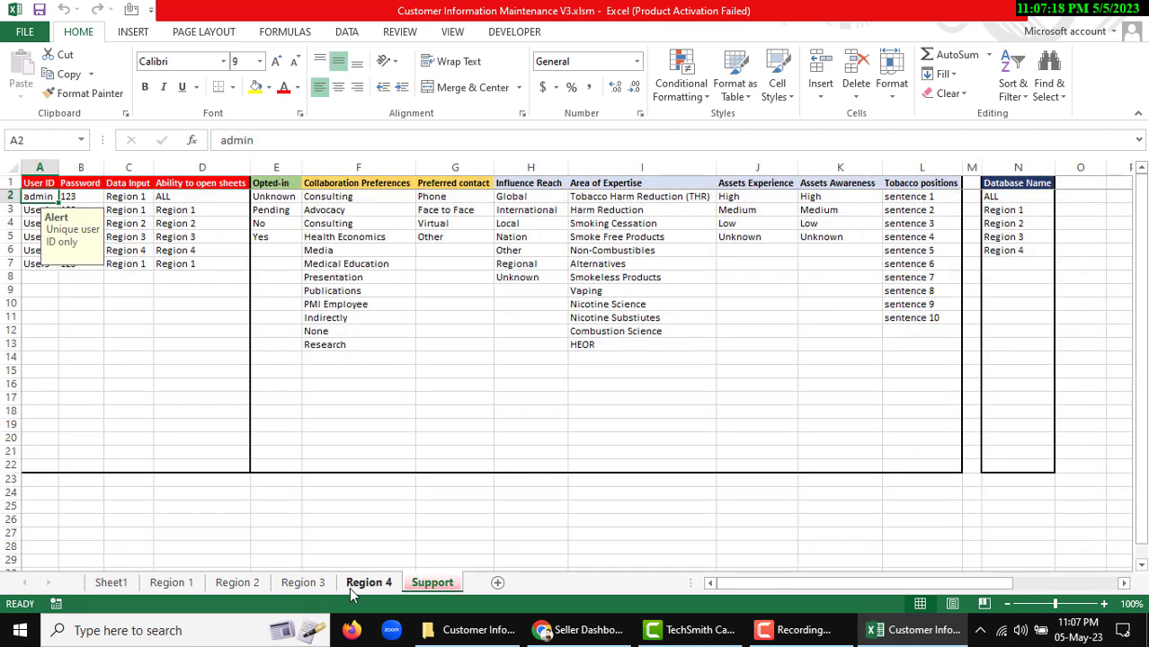
click(237, 586)
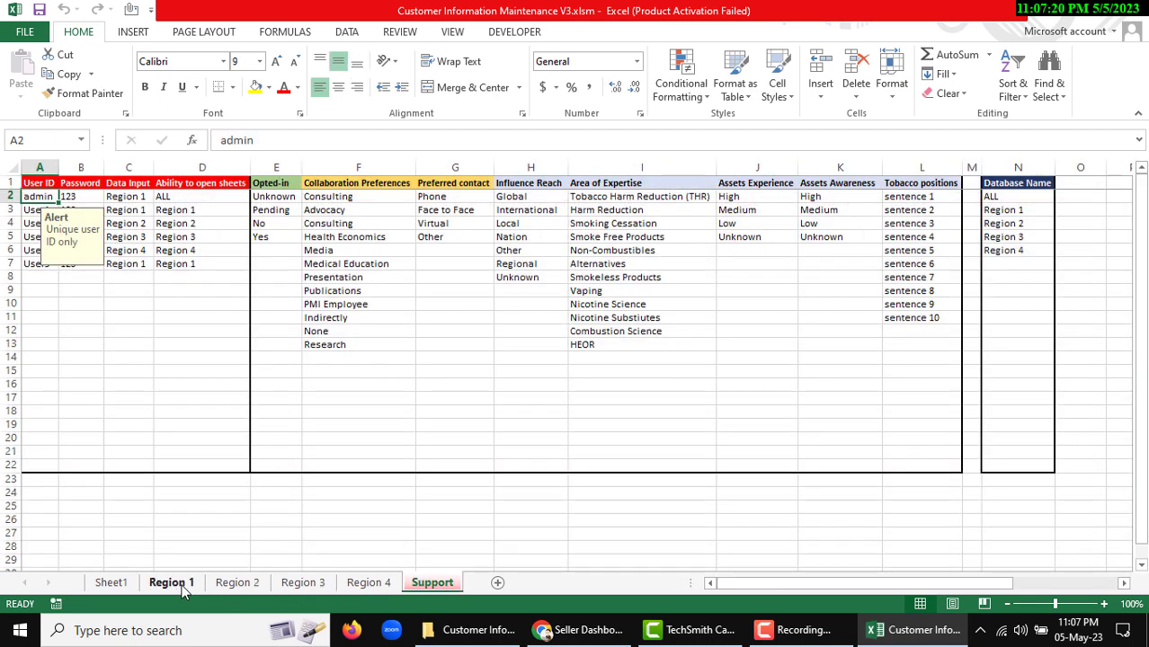
click(297, 584)
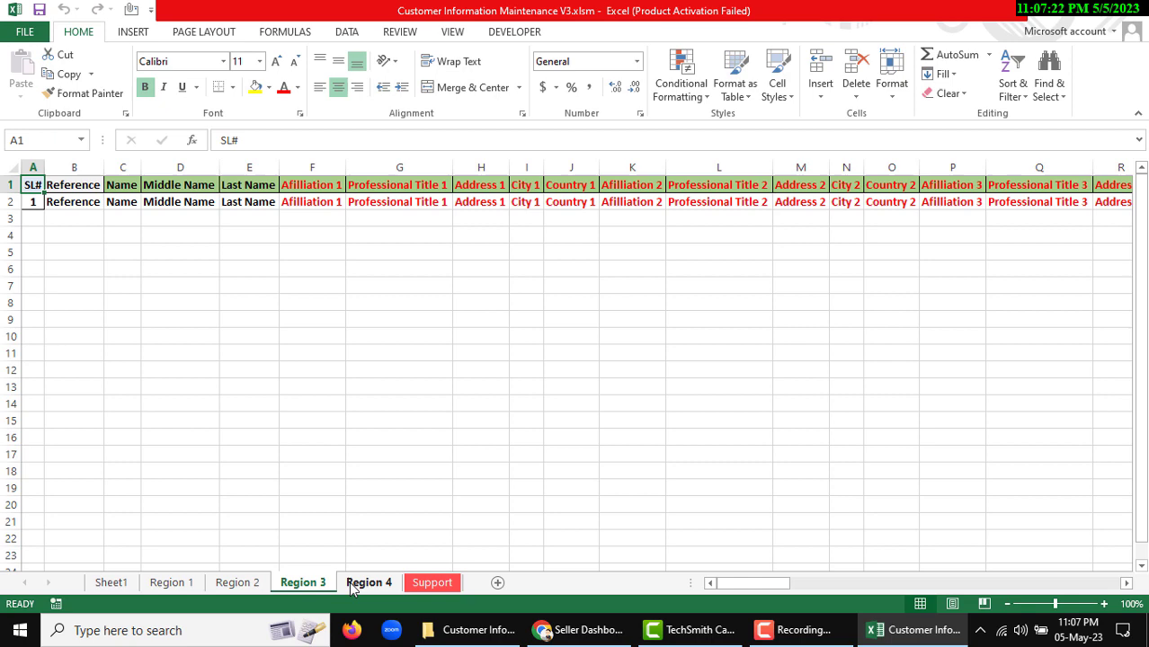
click(367, 585)
click(431, 583)
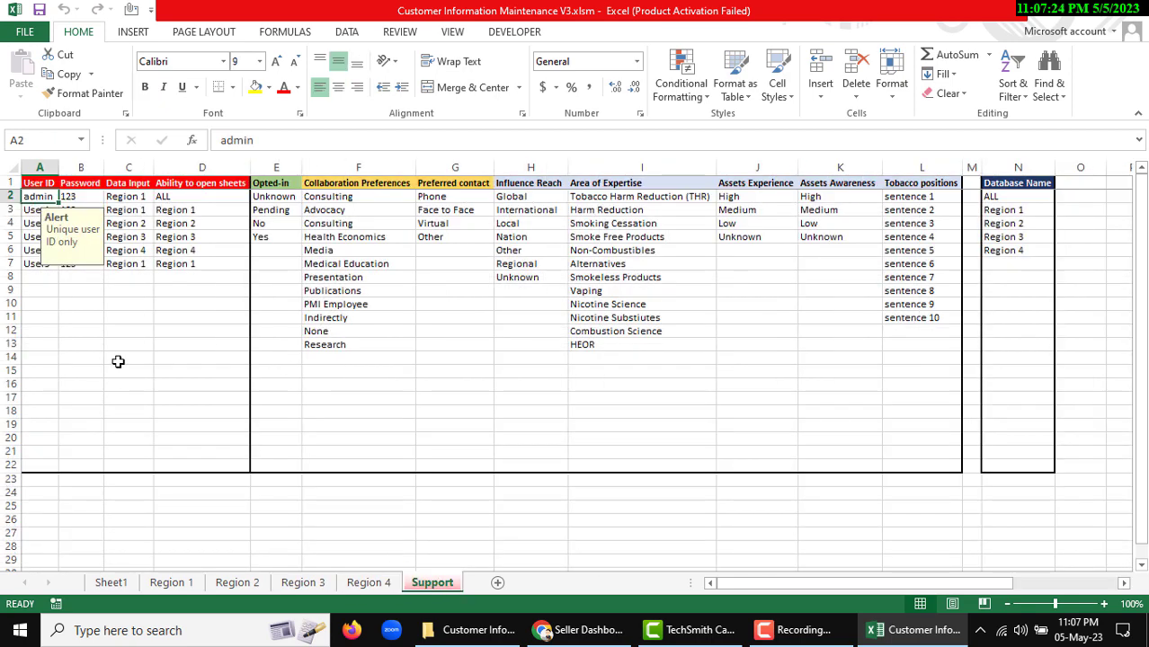
click(183, 250)
- Add a new user row below the existing users, entering its user ID and password
key(Left)
key(Left)
key(Left)
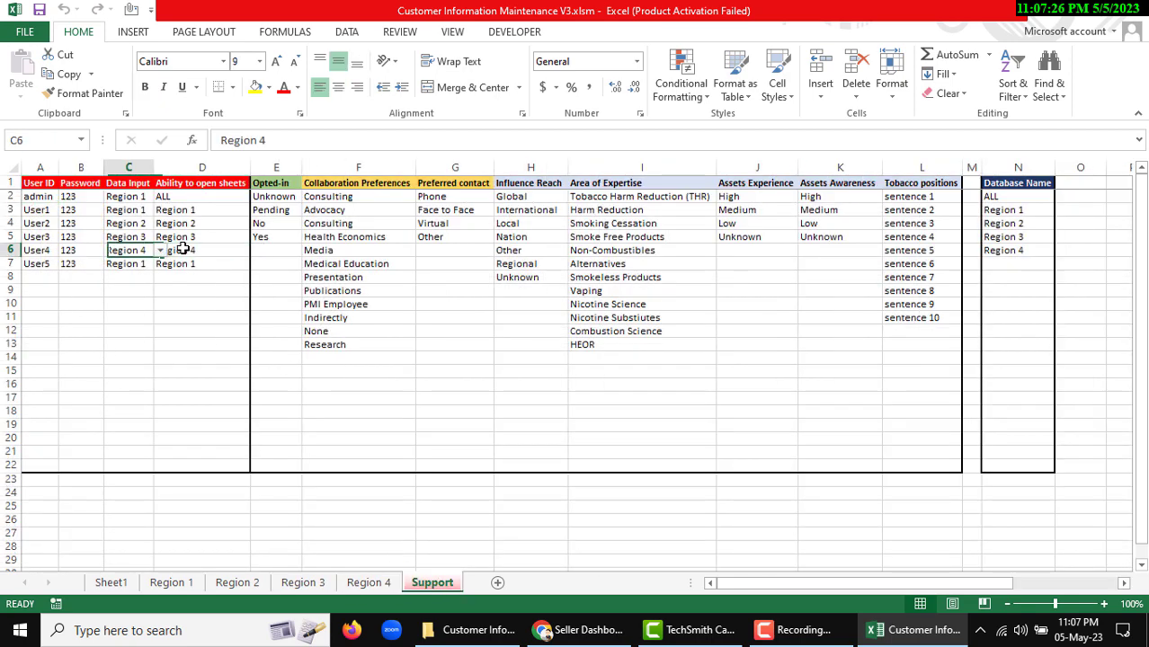
key(Down)
key(Down)
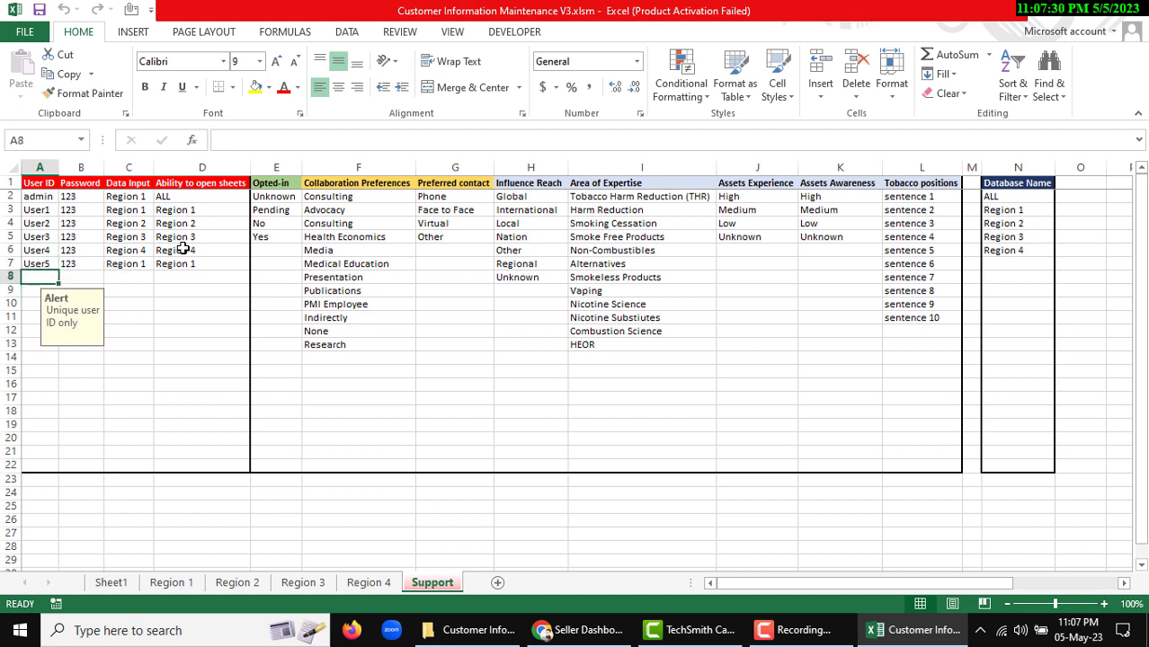
text(User6)
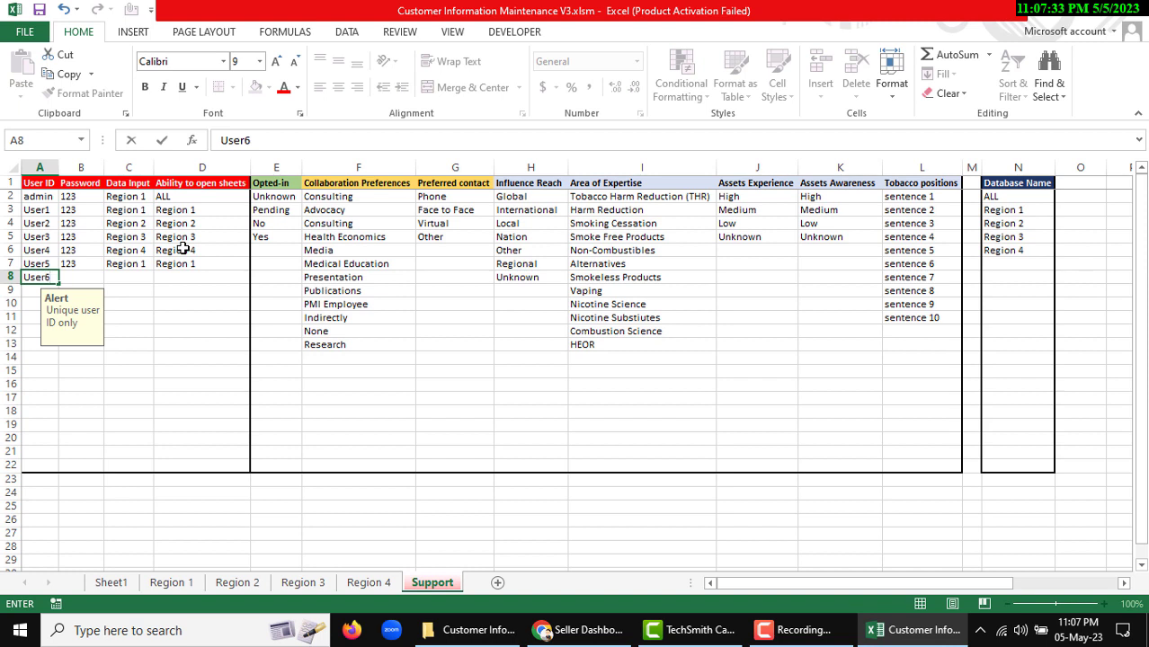
key(Tab)
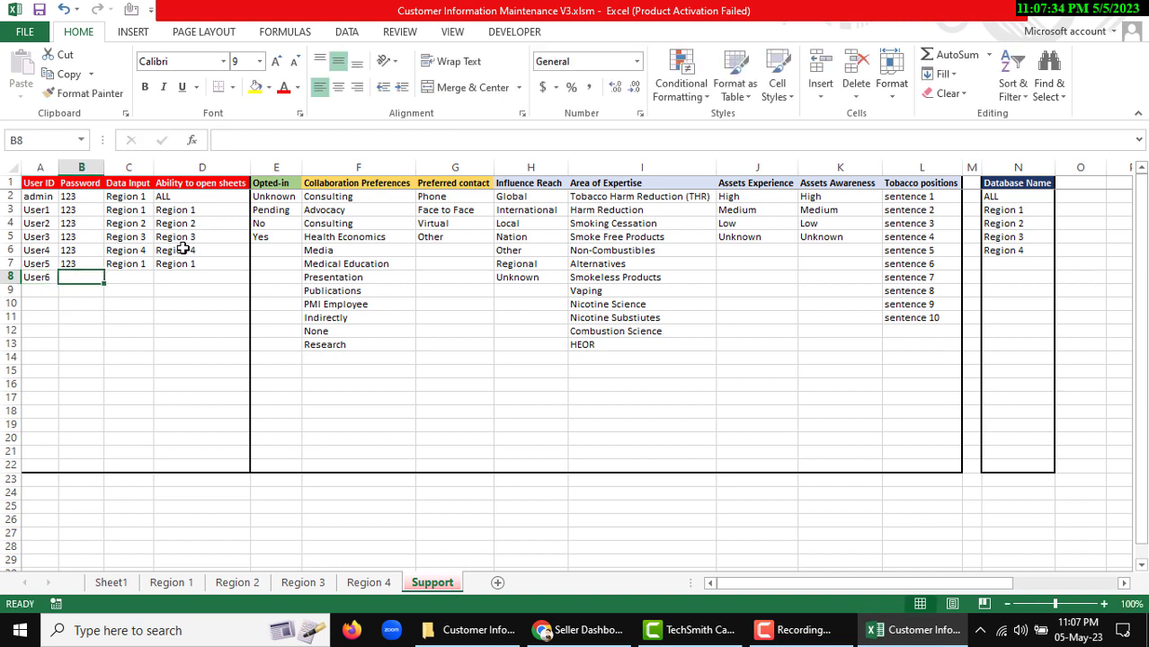
text(1234)
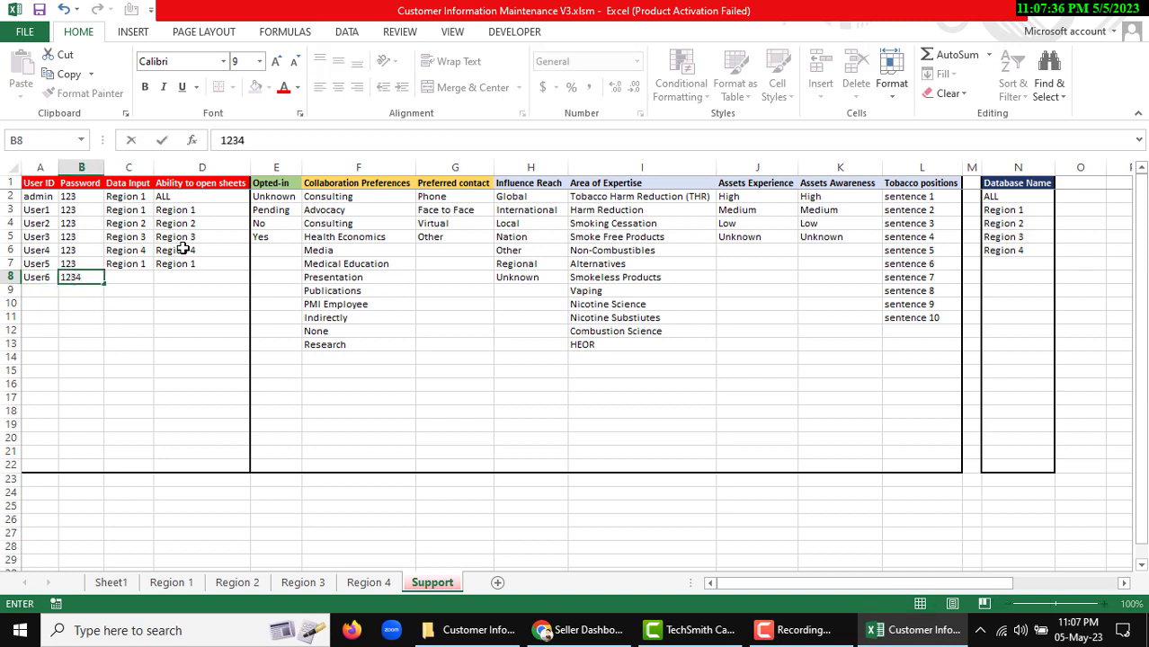
key(Tab)
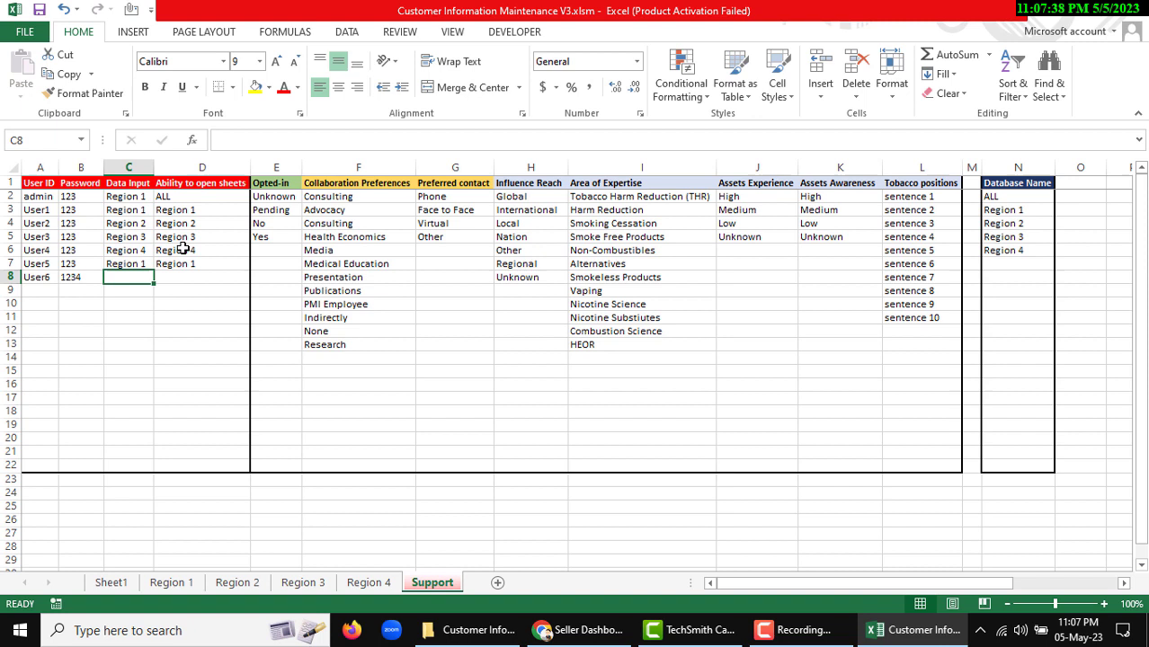
- Set the new user's data input and sheet access both to Region 3
key(ctrl+d)
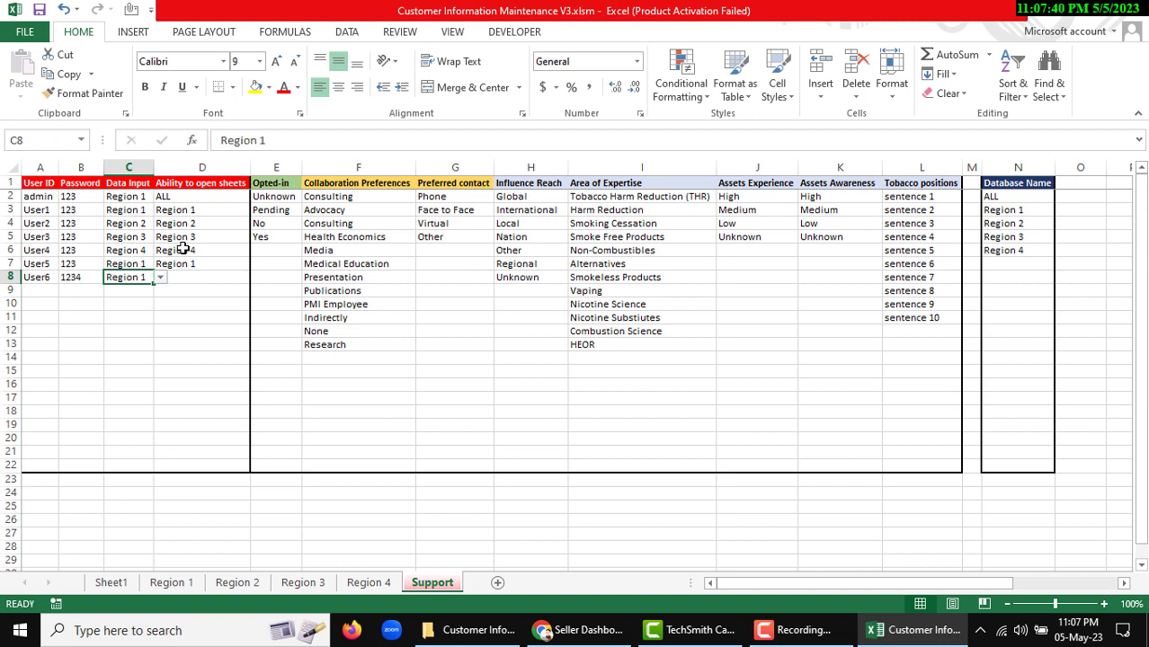
click(161, 279)
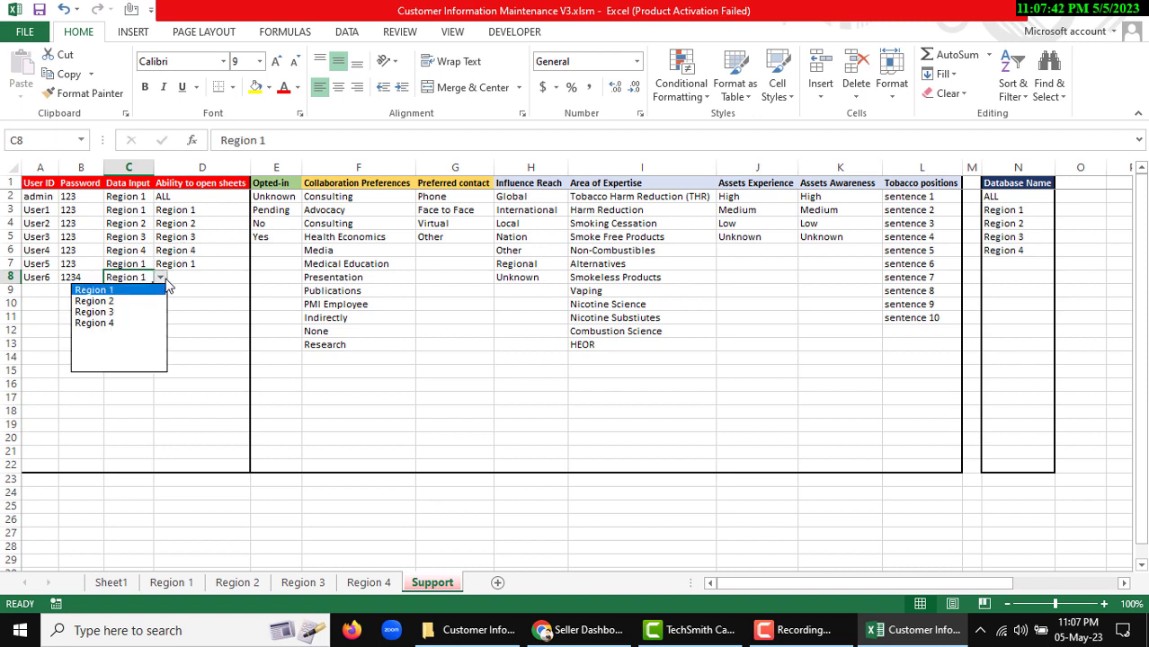
click(99, 312)
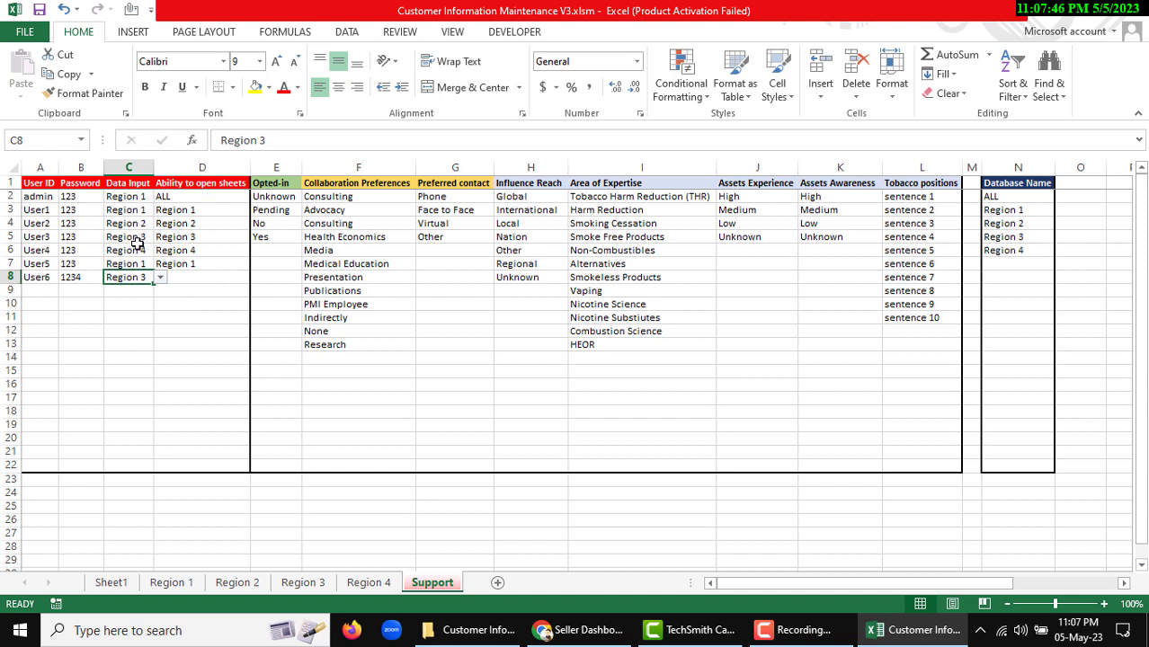
click(199, 278)
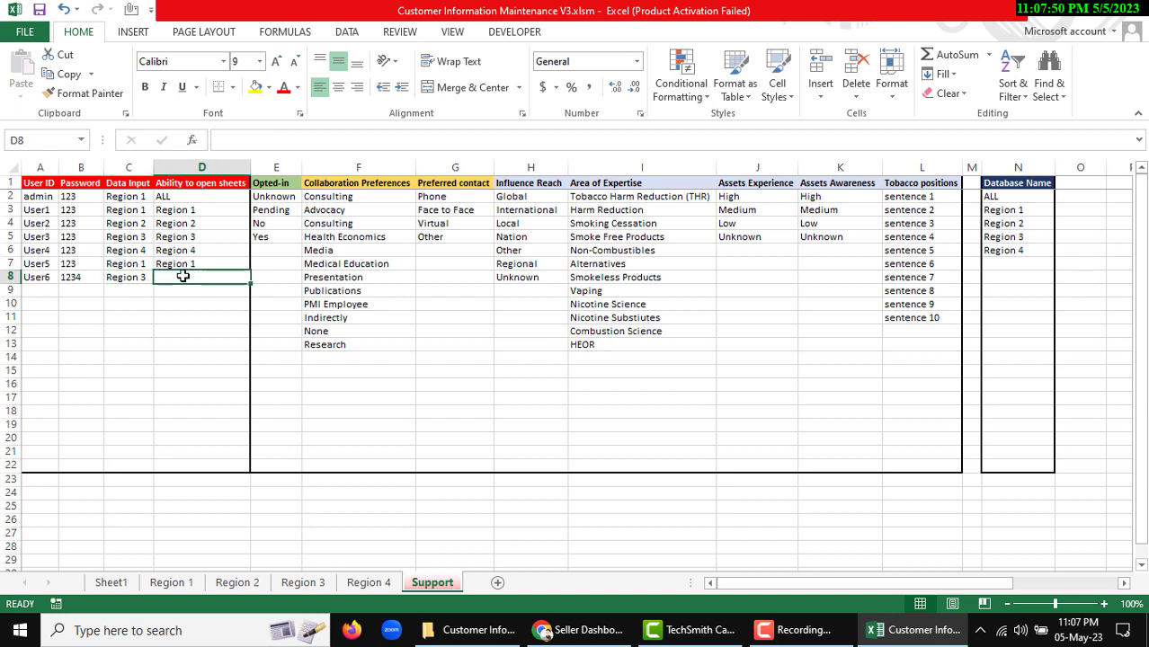
key(ctrl+d)
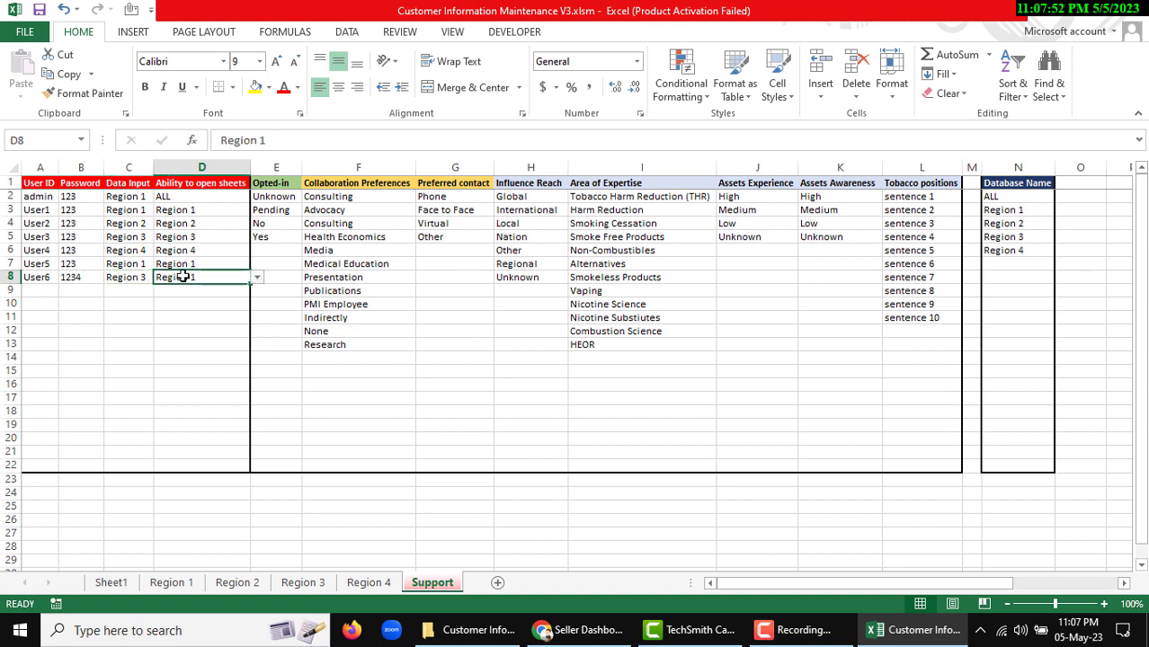
click(259, 281)
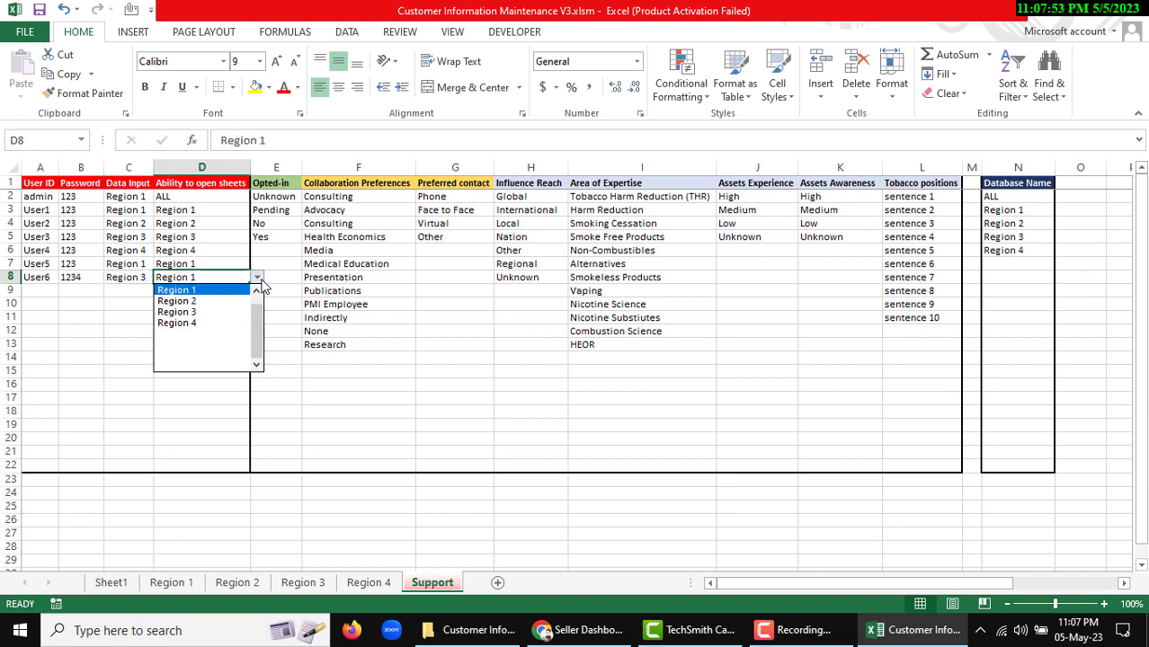
click(216, 313)
- Check the admin user's entries, confirming its sheet access is ALL
click(132, 197)
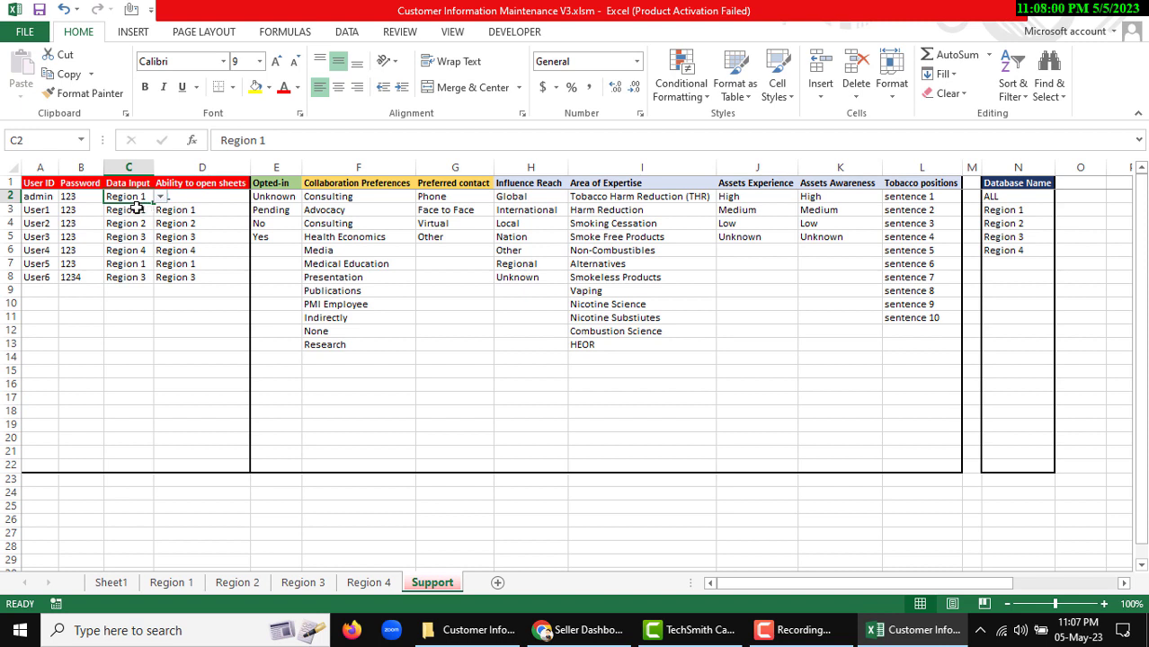
click(190, 197)
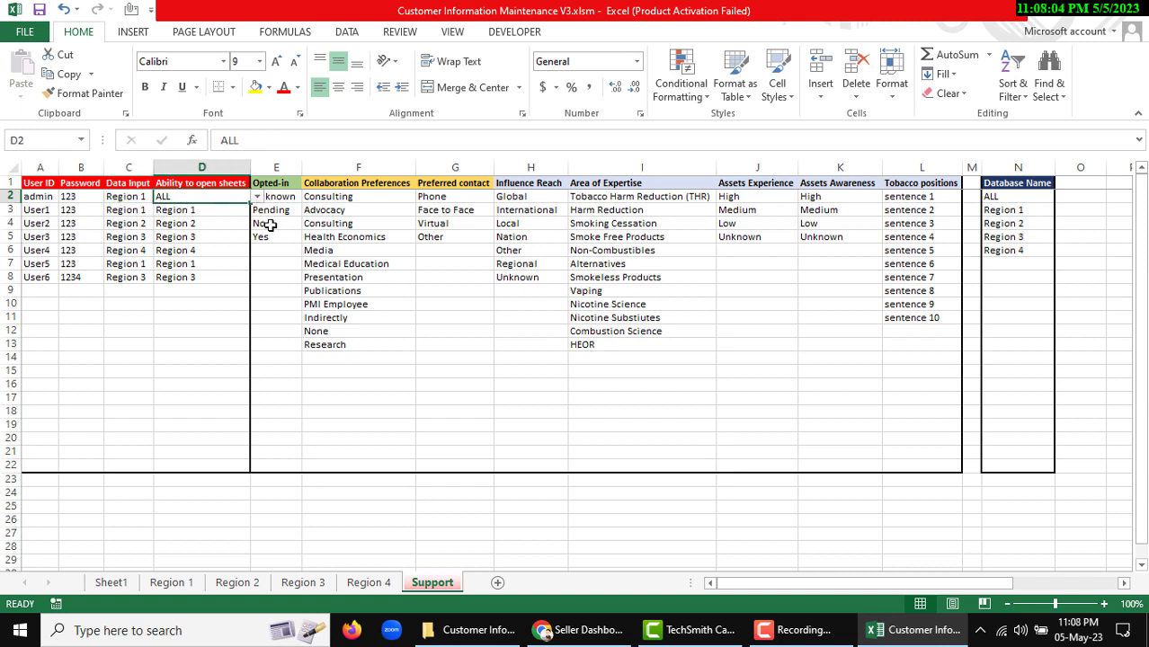
key(Right)
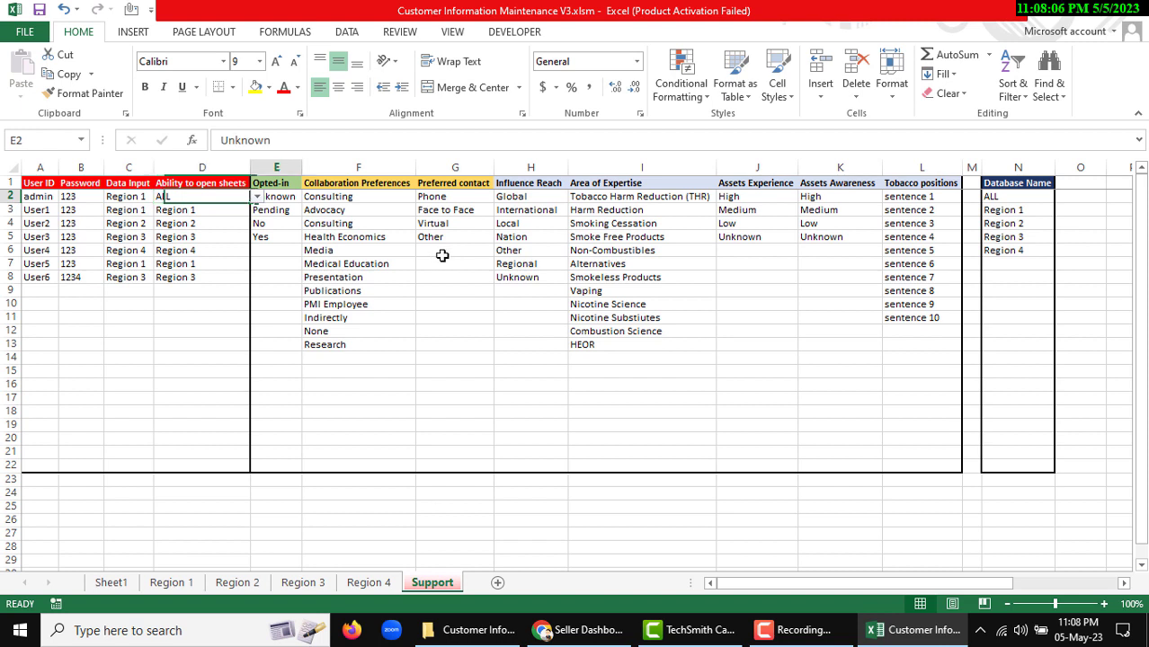
- Review the dropdown value lists in E2:L14 and the Database Name list entries
drag(275, 196, 874, 360)
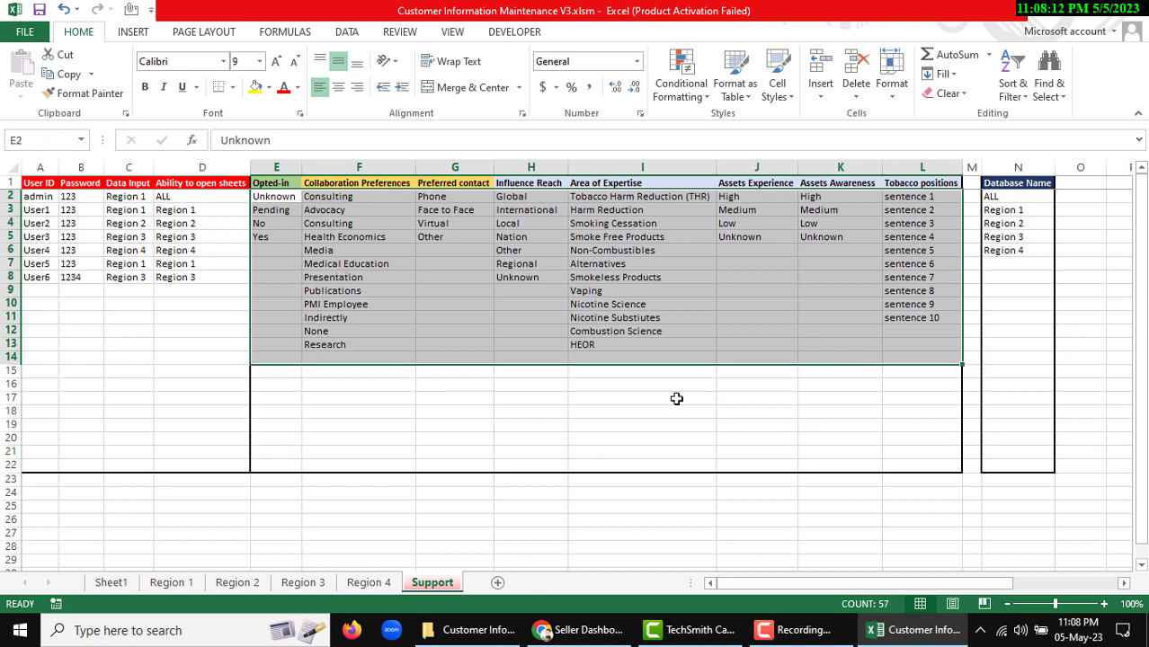
click(377, 274)
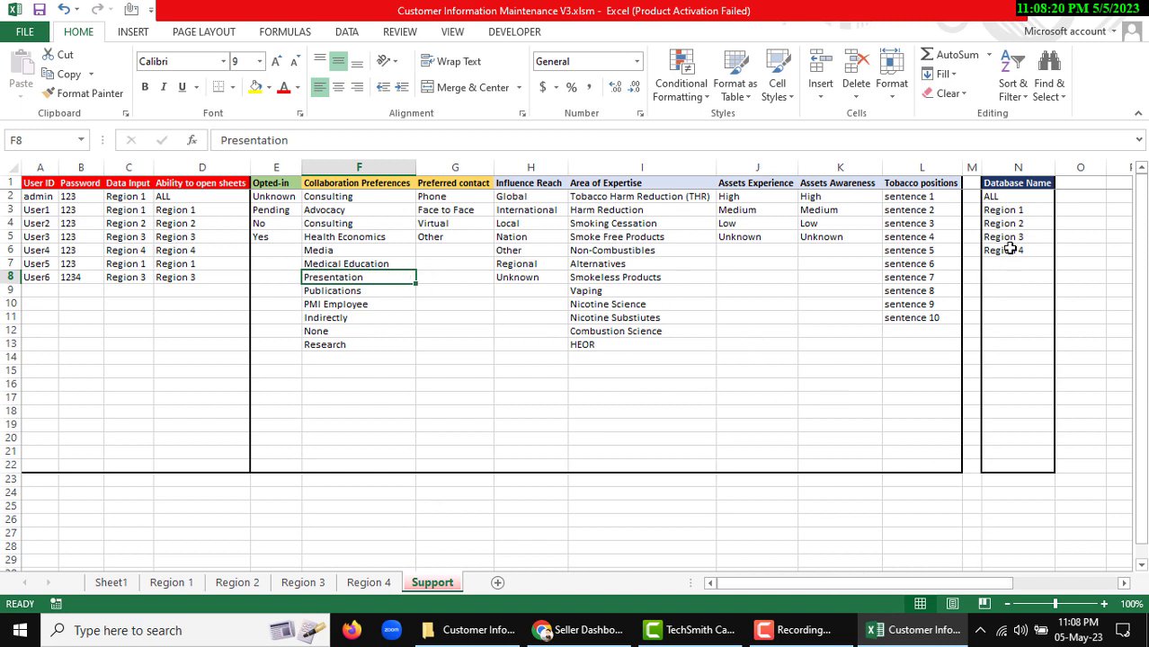
drag(1006, 198, 1015, 268)
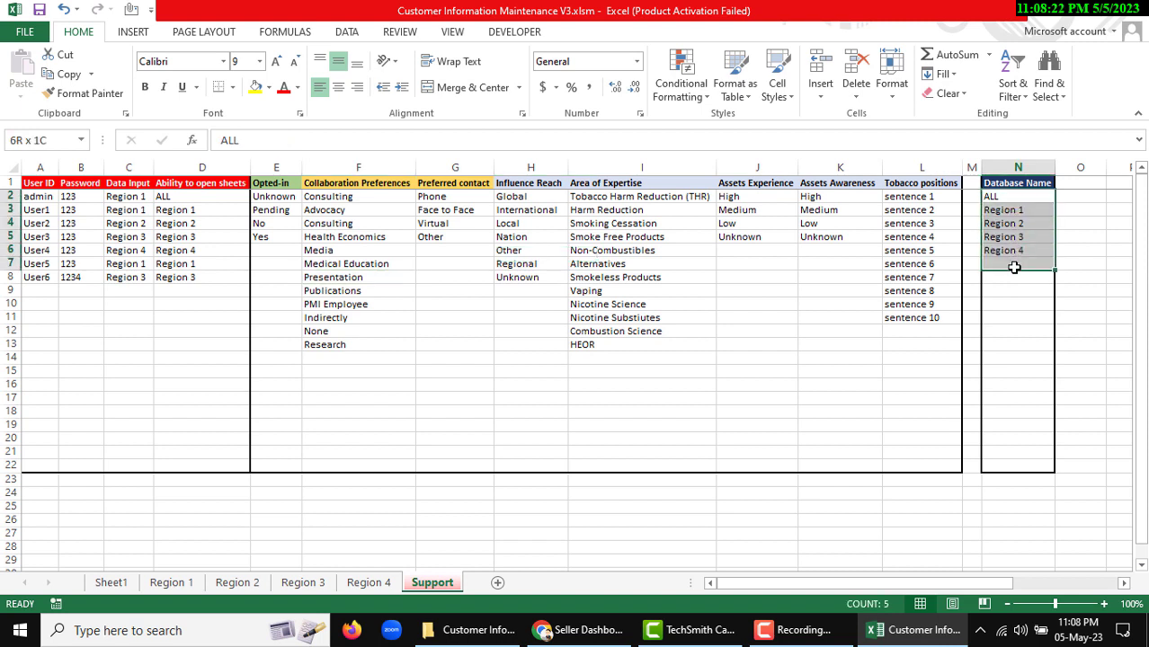
click(144, 305)
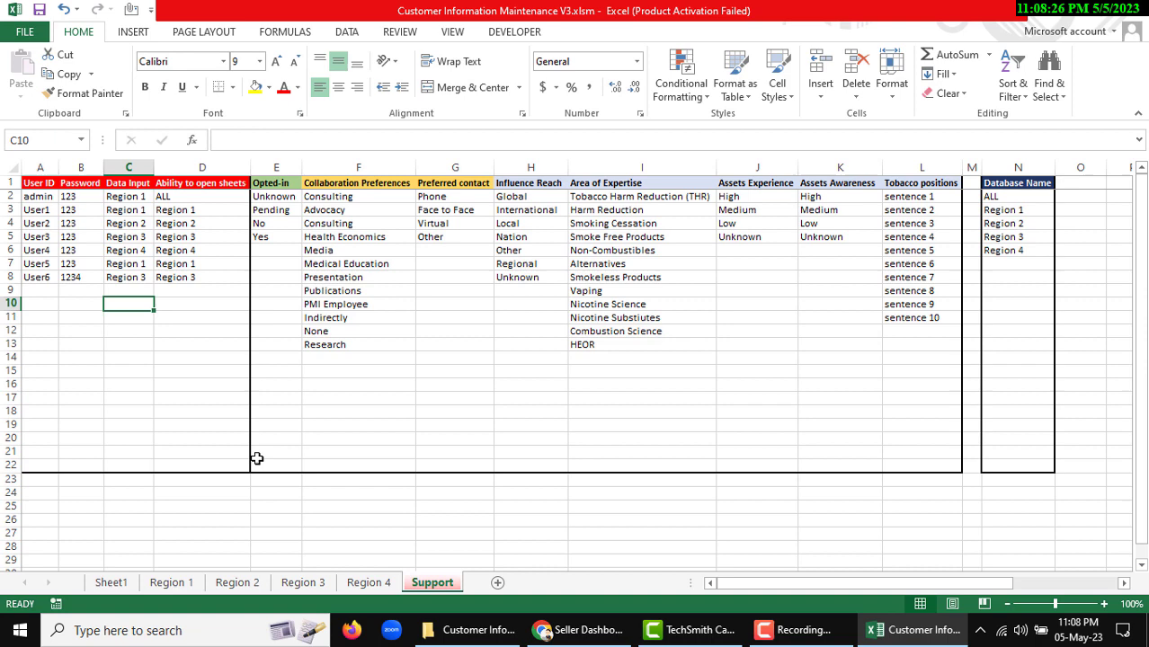
- Add a new worksheet and rename it Region 5
click(498, 584)
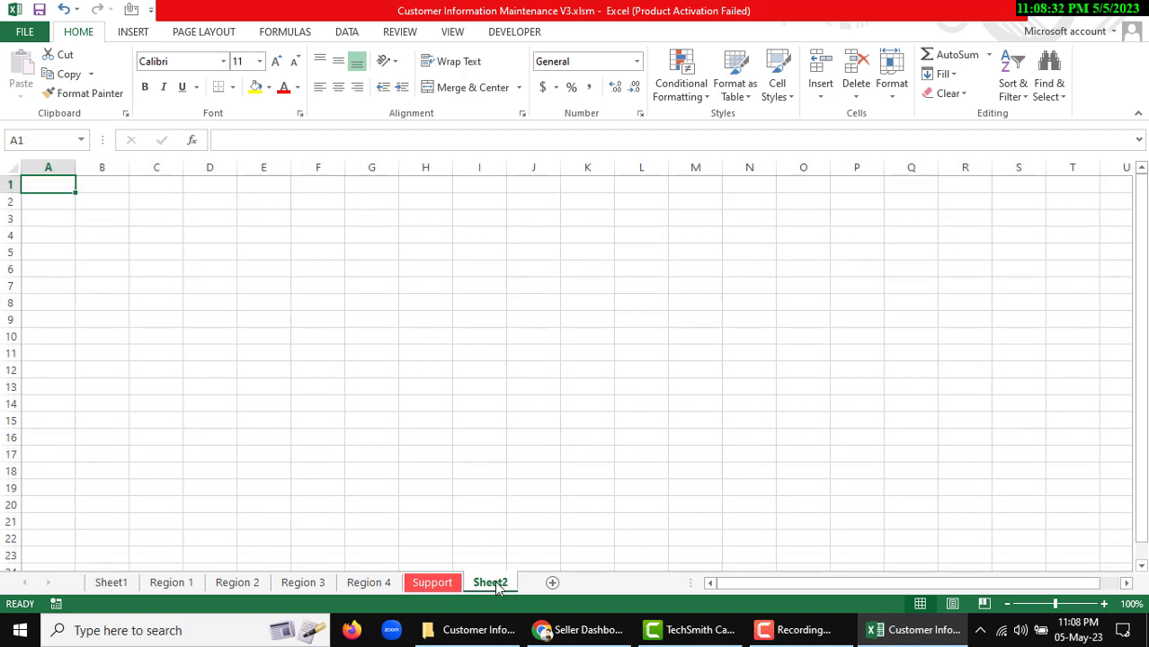
double_click(497, 585)
text(R)
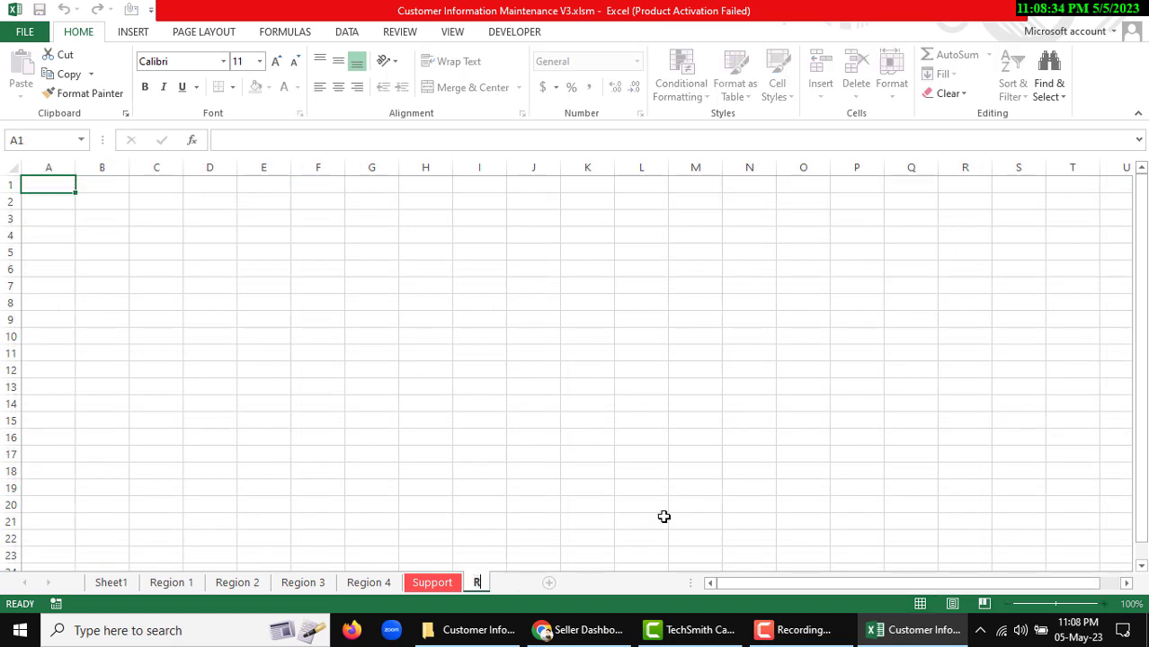
text(Egi)
key(BackSpace)
key(BackSpace)
key(BackSpace)
text(eh)
key(BackSpace)
text(gion)
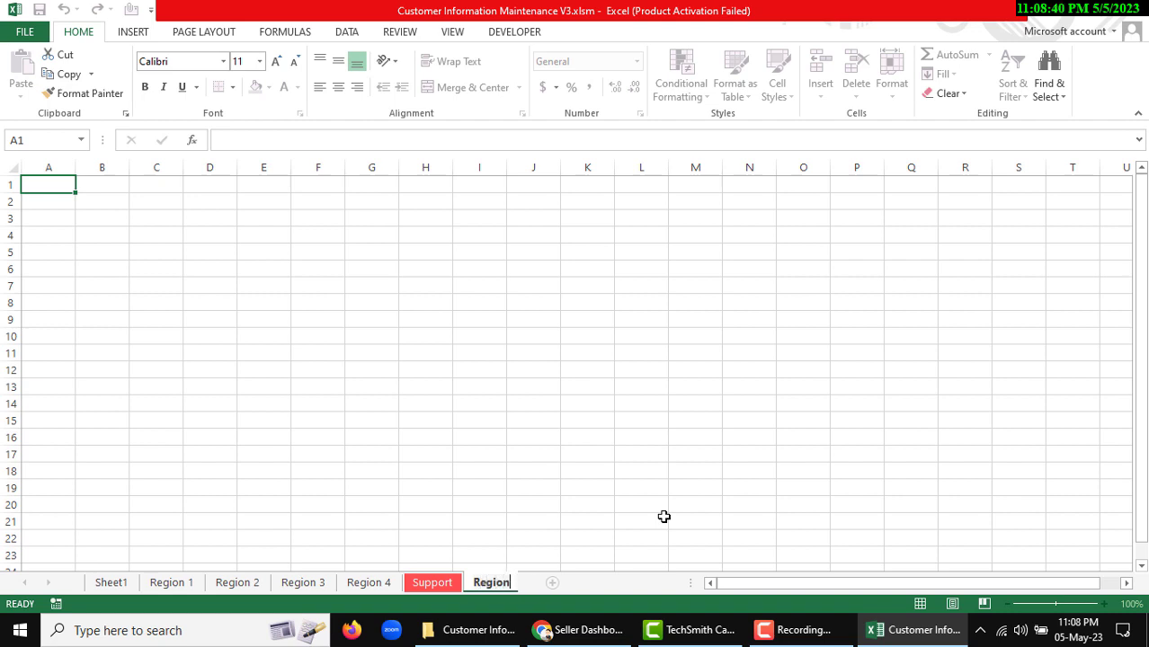
text( 5)
click(527, 474)
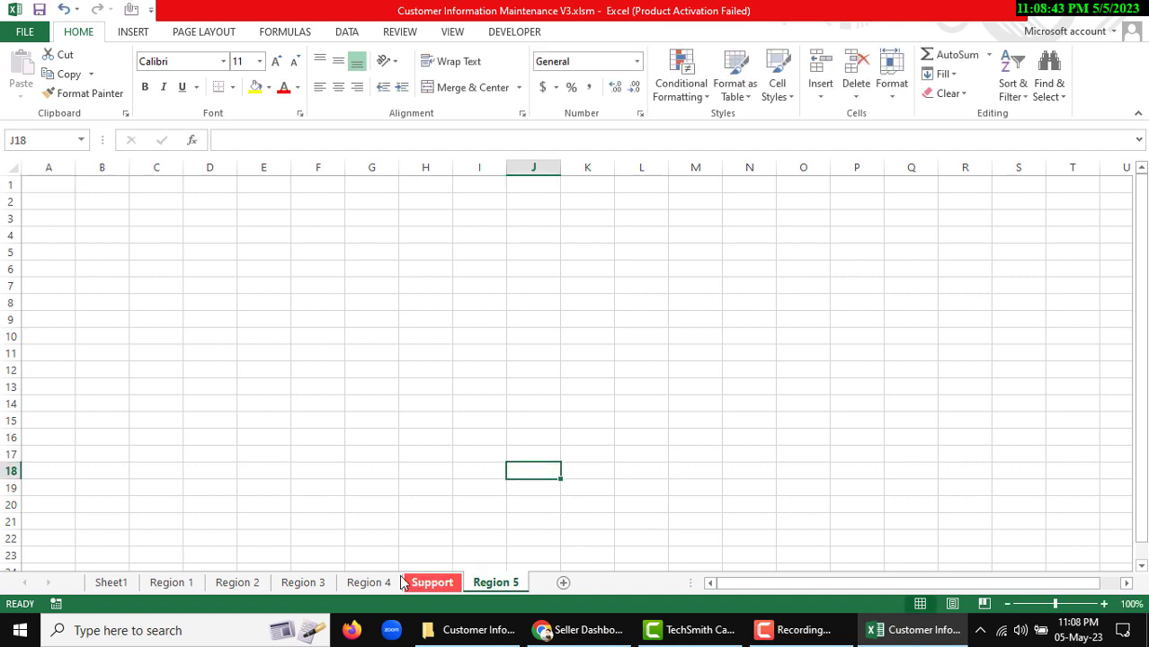
- Copy Region 4's header row and paste it into A1 of Region 5
click(368, 583)
click(8, 184)
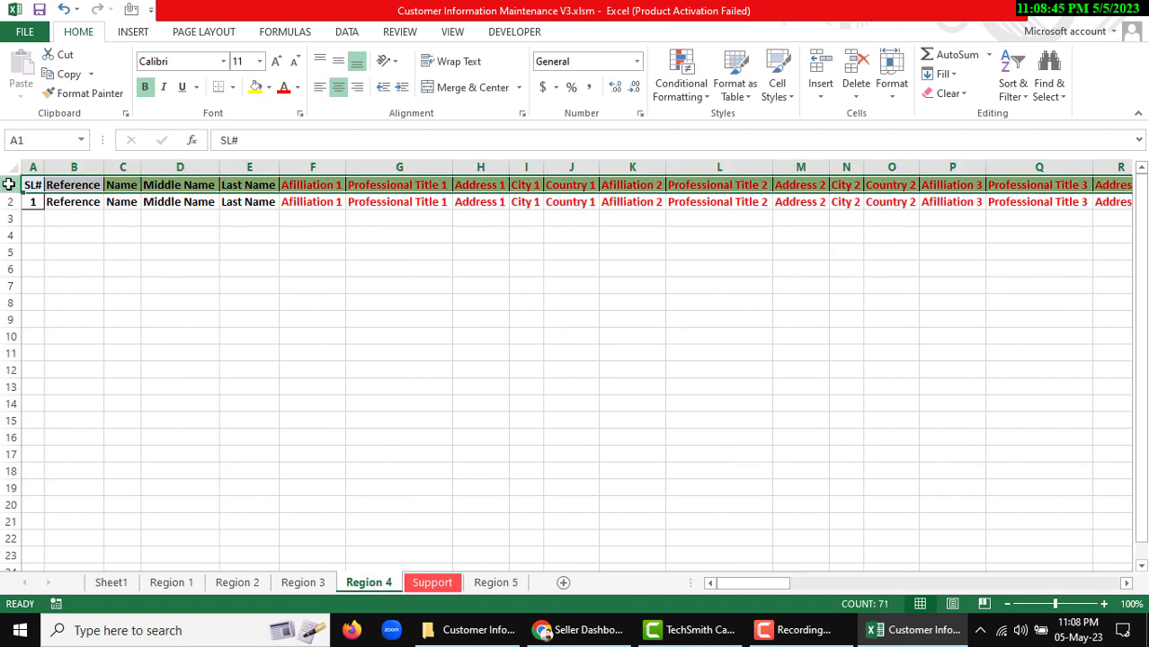
key(ctrl+c)
click(496, 583)
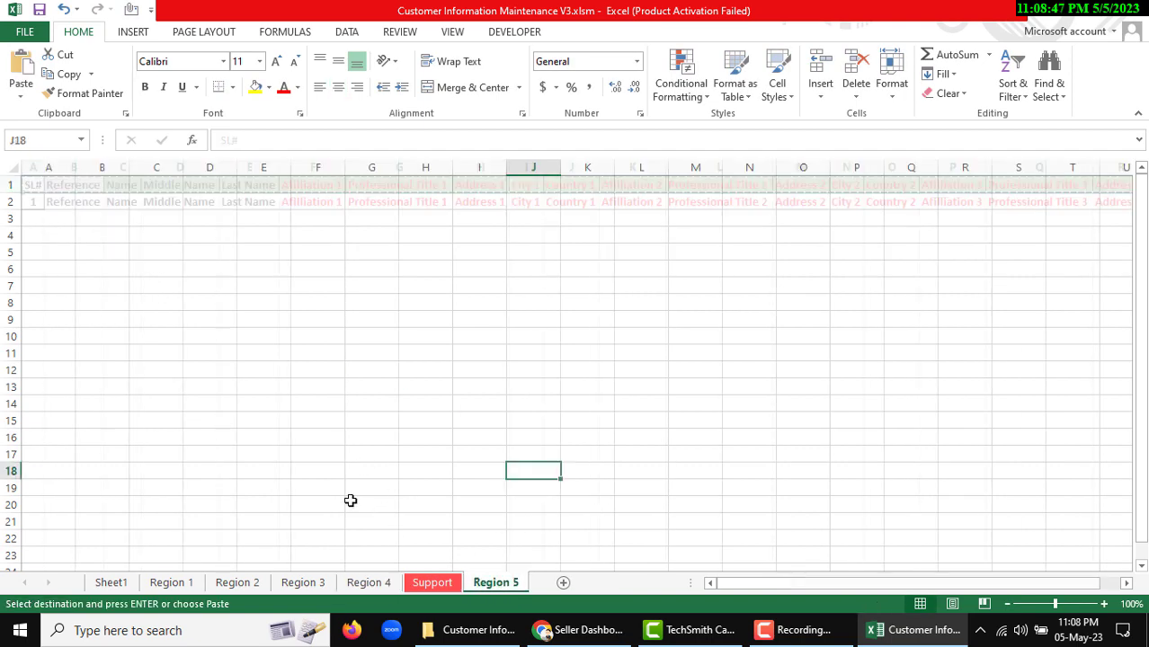
click(47, 189)
key(ctrl+v)
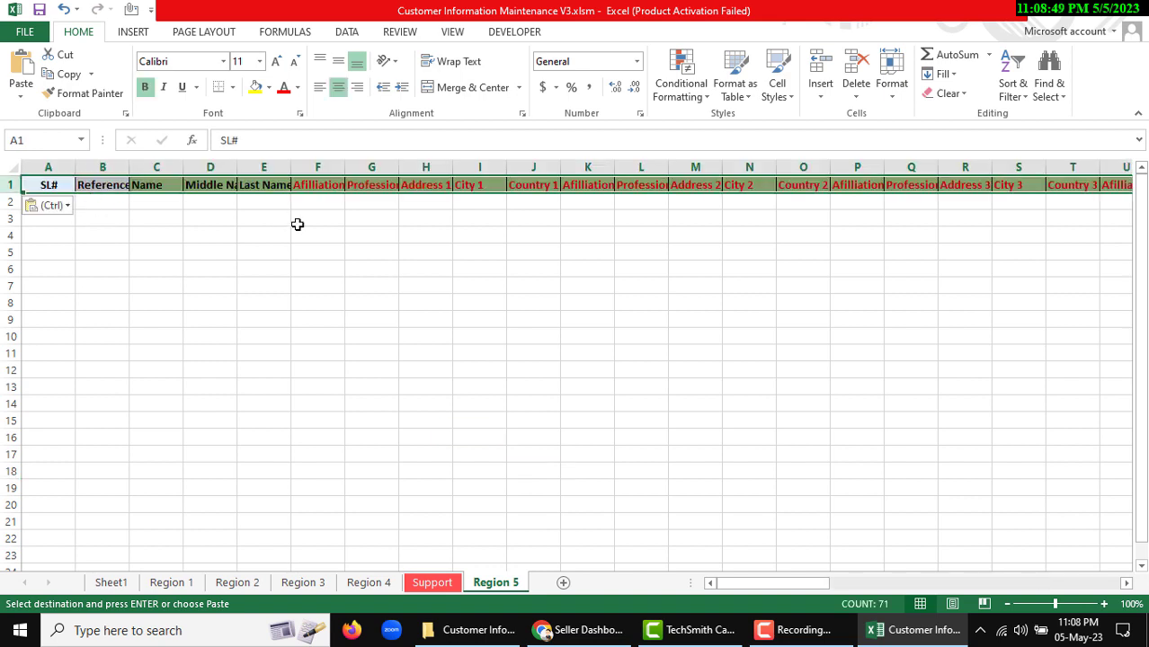
double_click(499, 583)
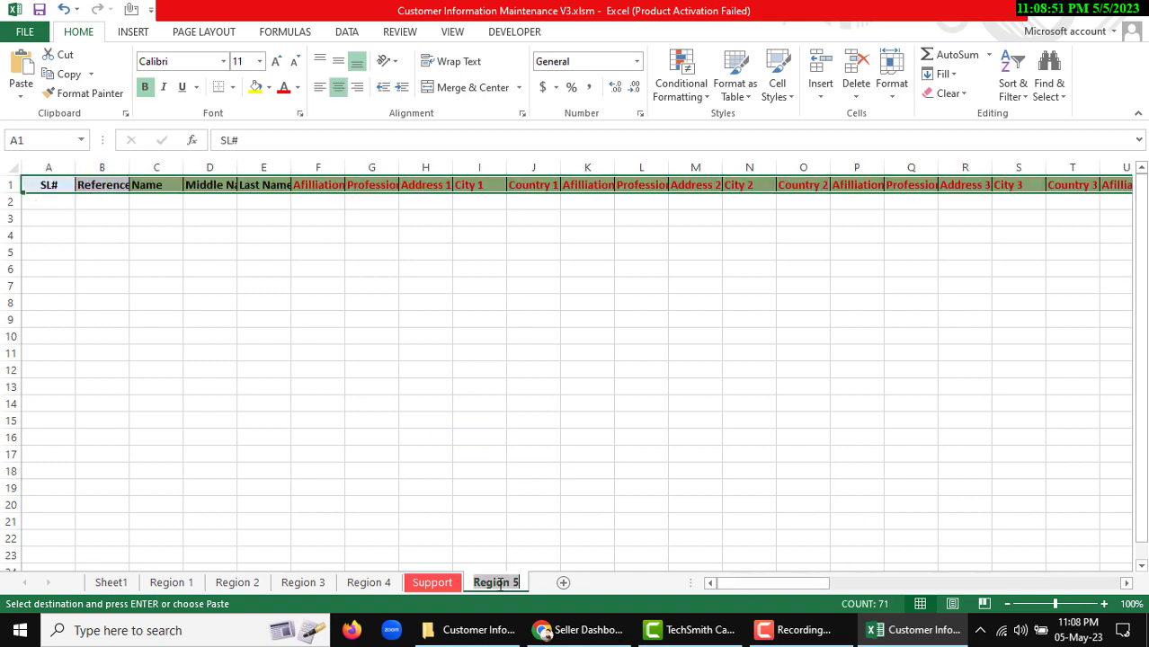
key(Return)
click(487, 519)
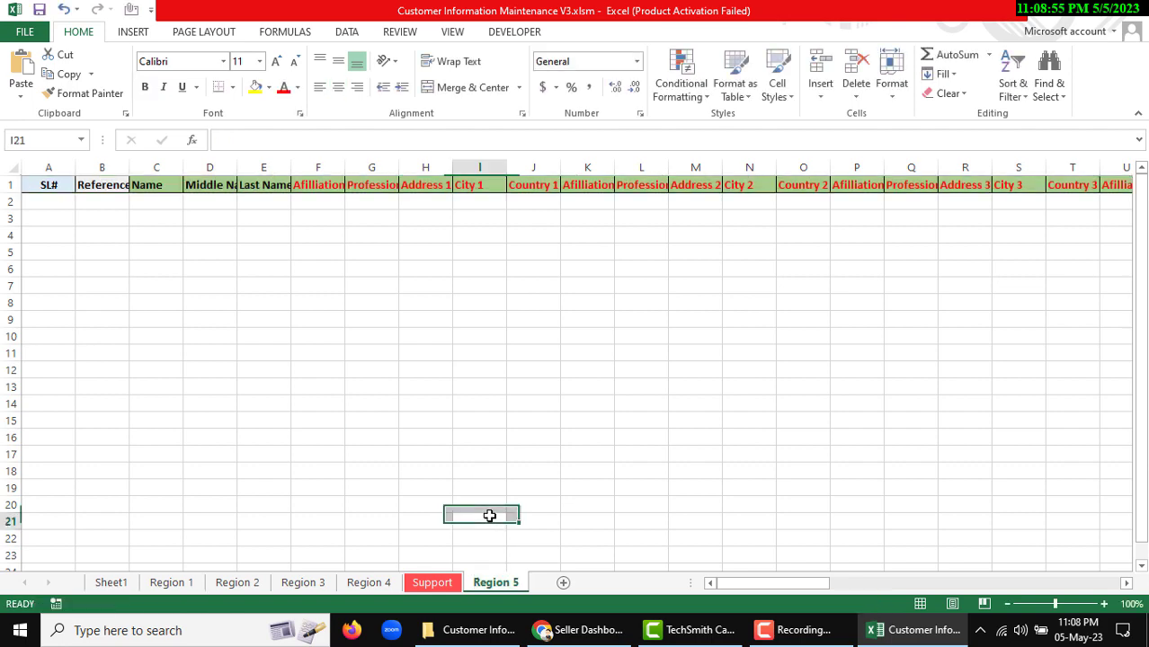
- Add Region 5 to the Support sheet's Database Name list in N7
click(430, 583)
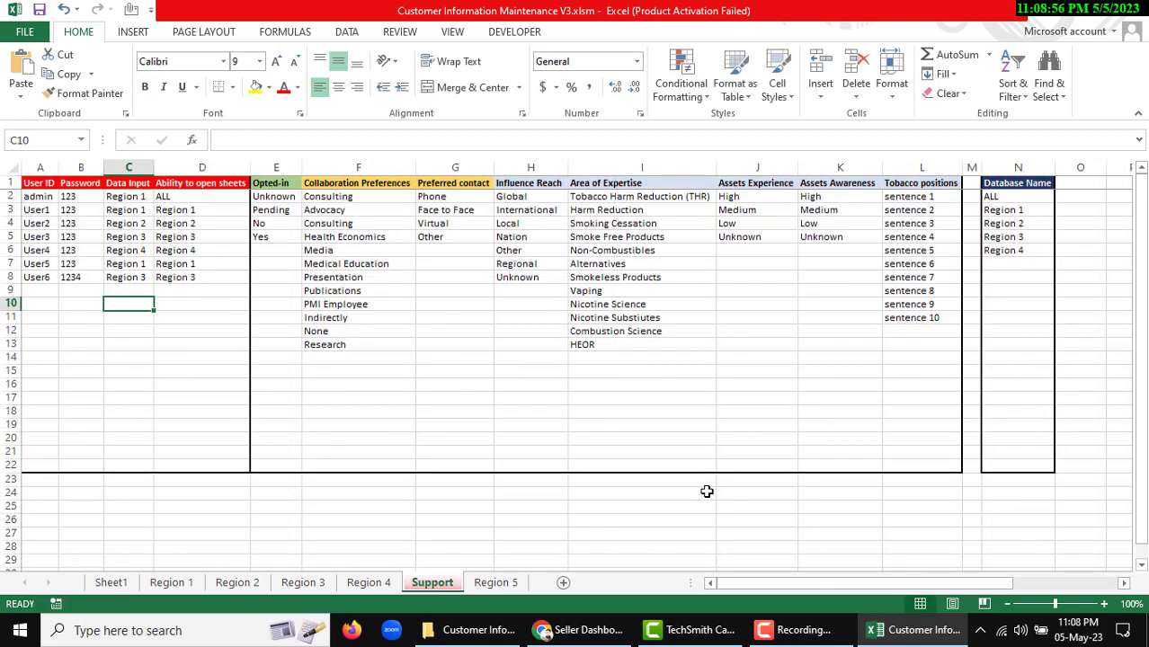
double_click(1013, 262)
key(ctrl+v)
click(1016, 288)
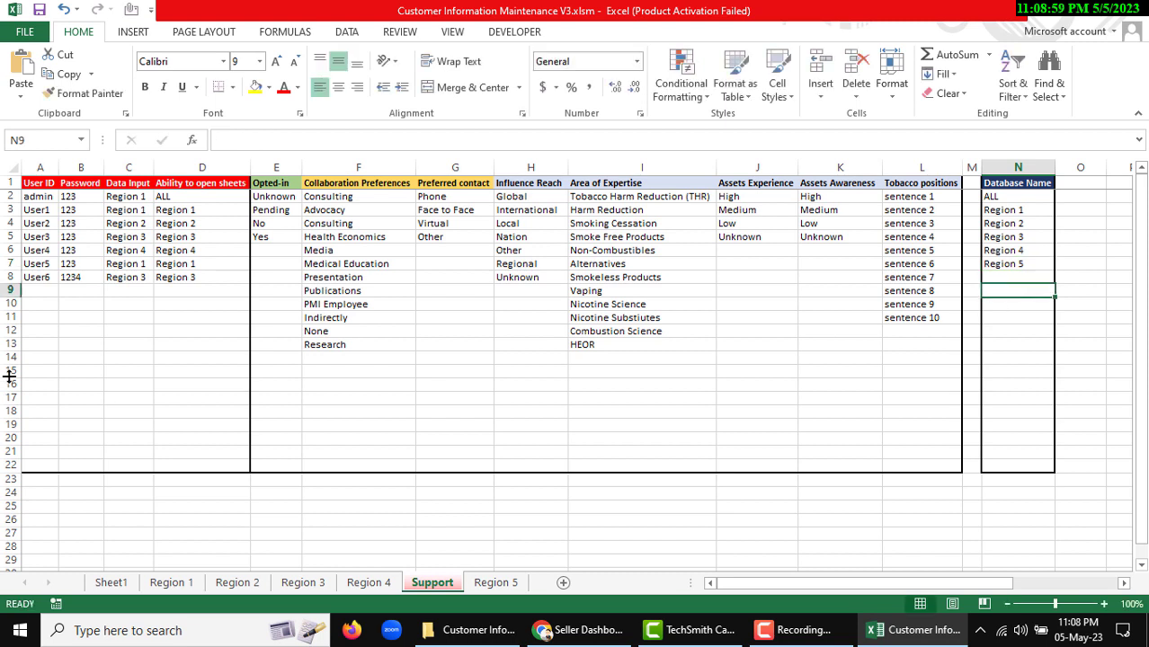
- Set User6's sheet access in D8 to Region 5, then check the Region 5 sheet
click(191, 278)
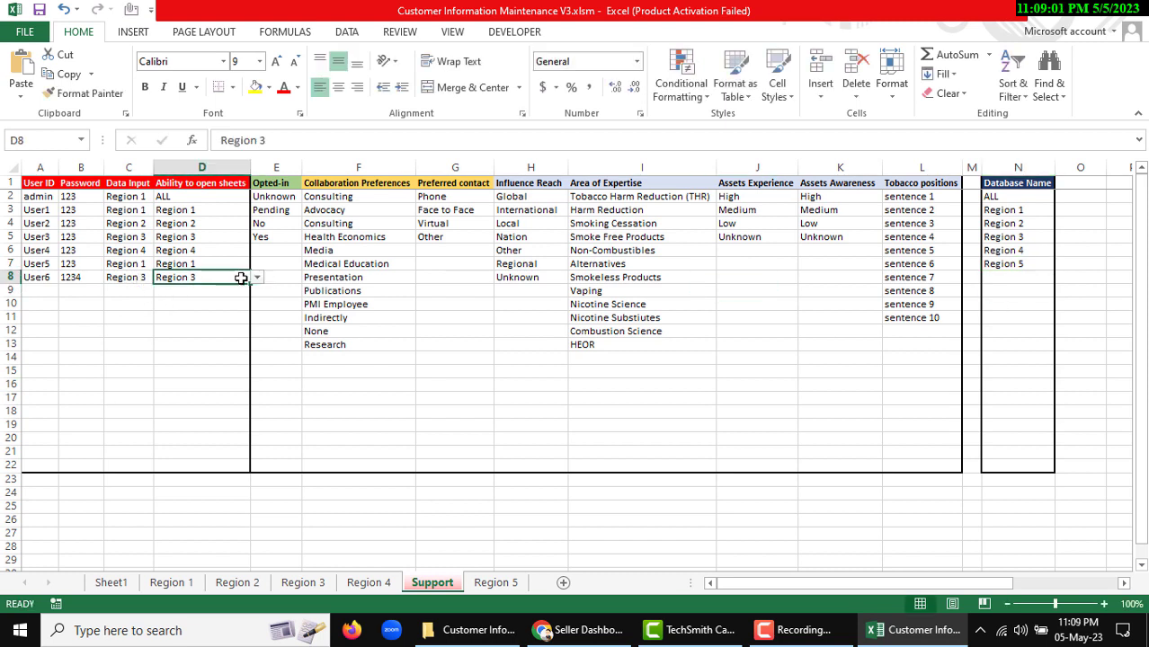
click(257, 278)
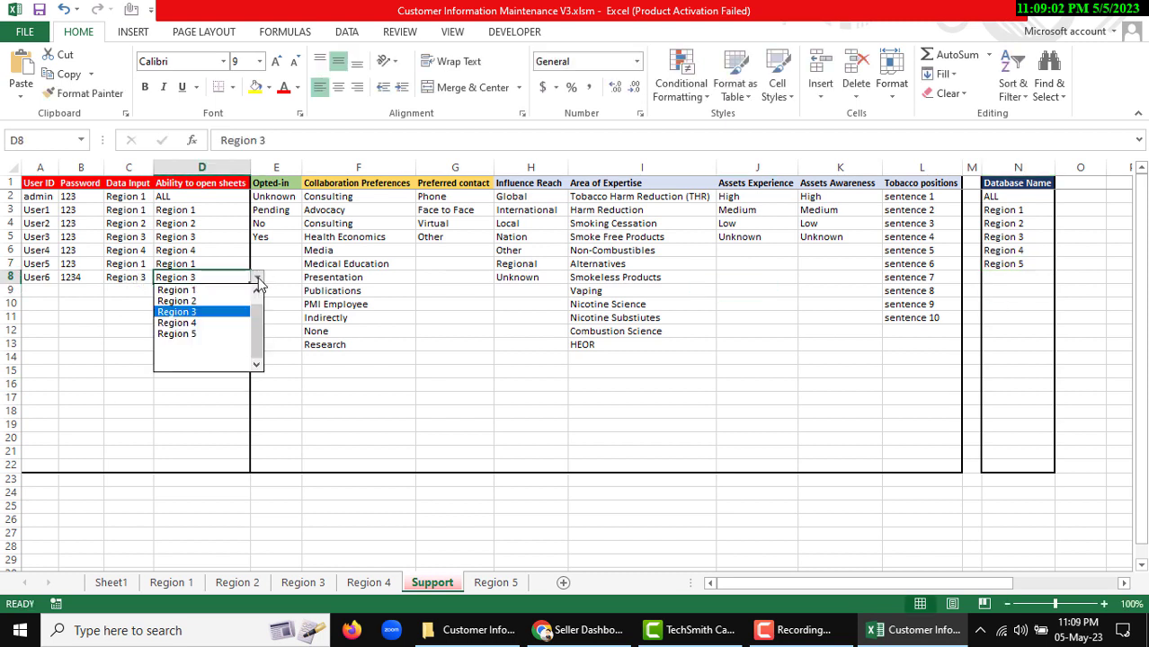
click(204, 334)
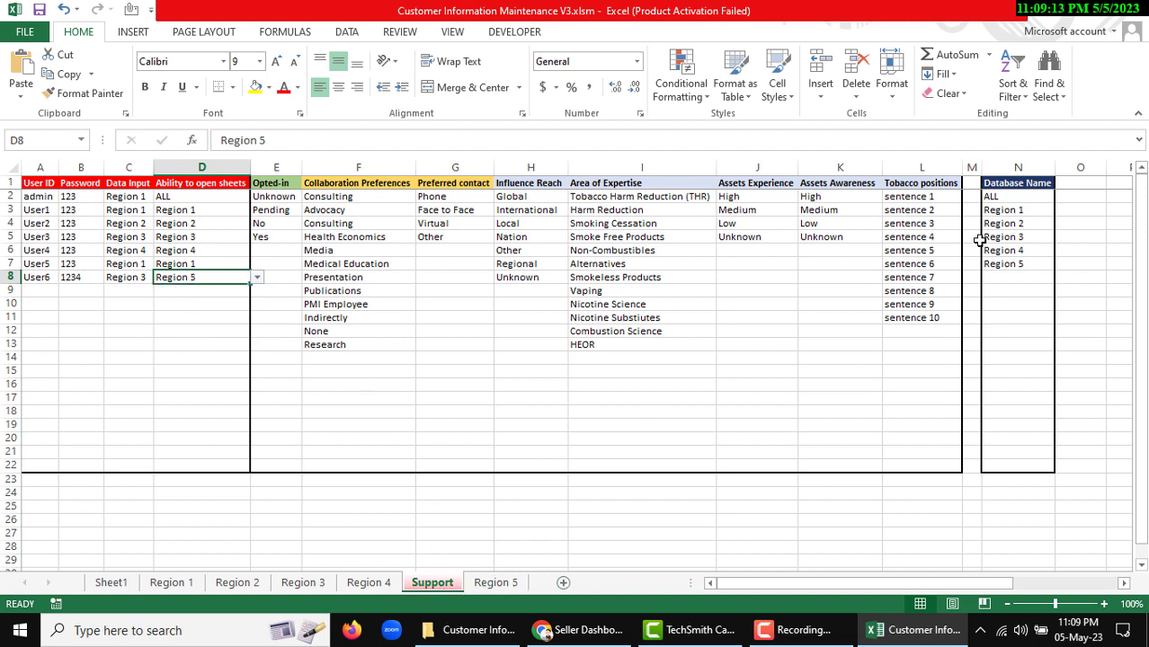
click(1012, 276)
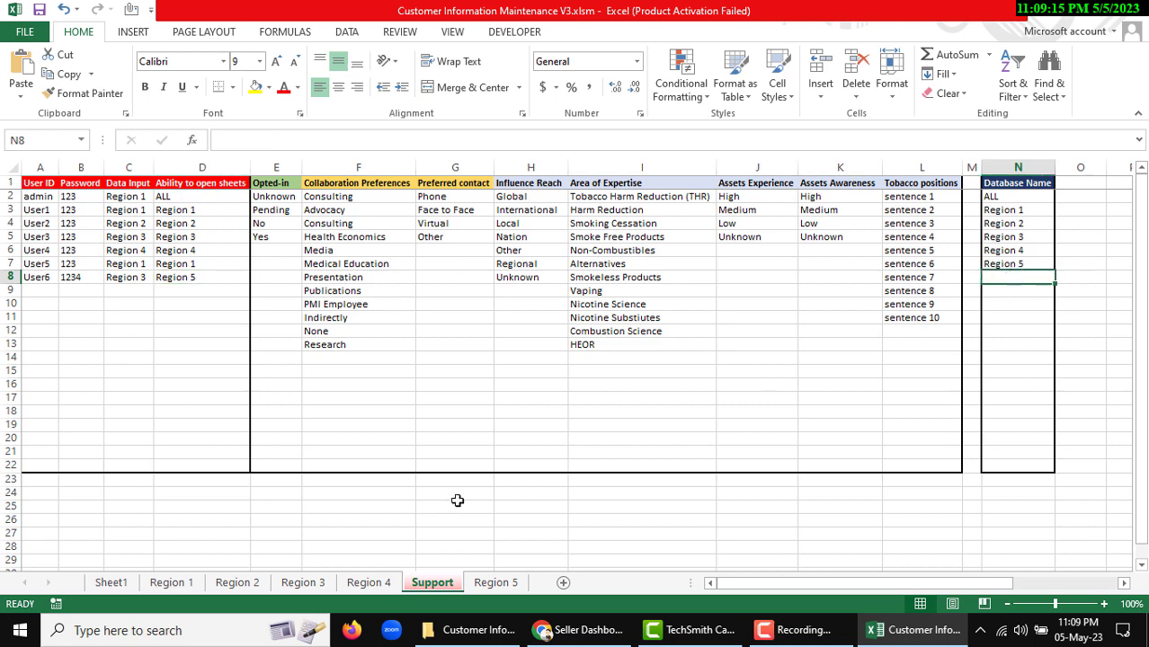
click(497, 583)
click(423, 584)
- Launch the customer information form from Sheet1, then exit it and confirm Yes
click(112, 583)
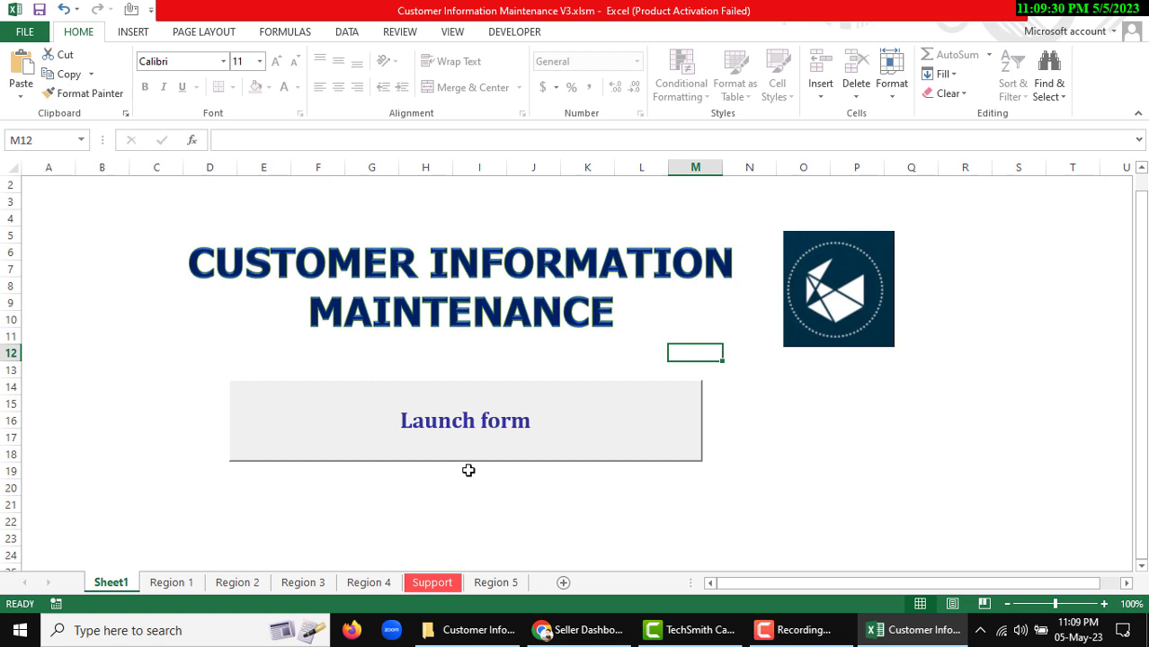
click(449, 430)
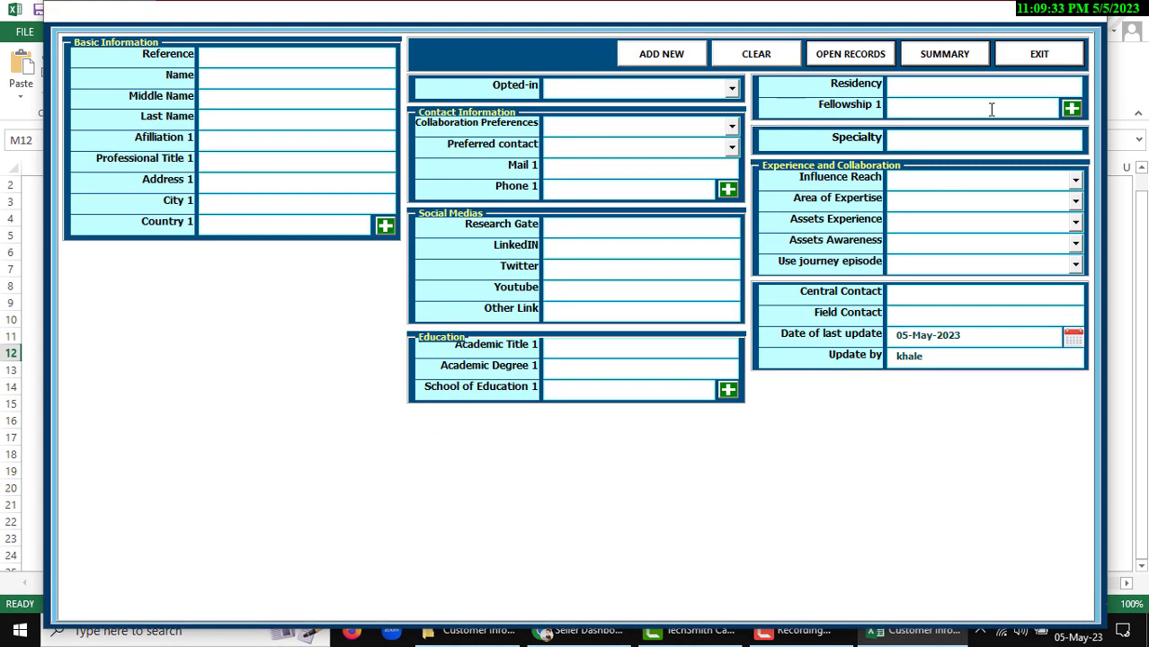
click(1041, 54)
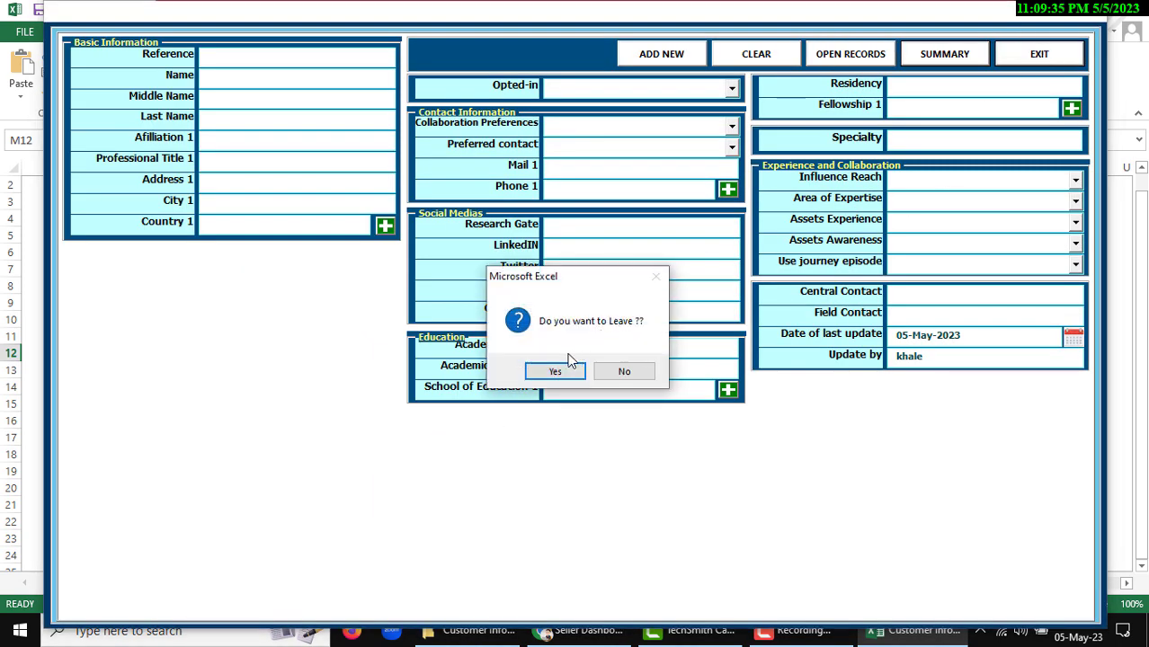
click(555, 372)
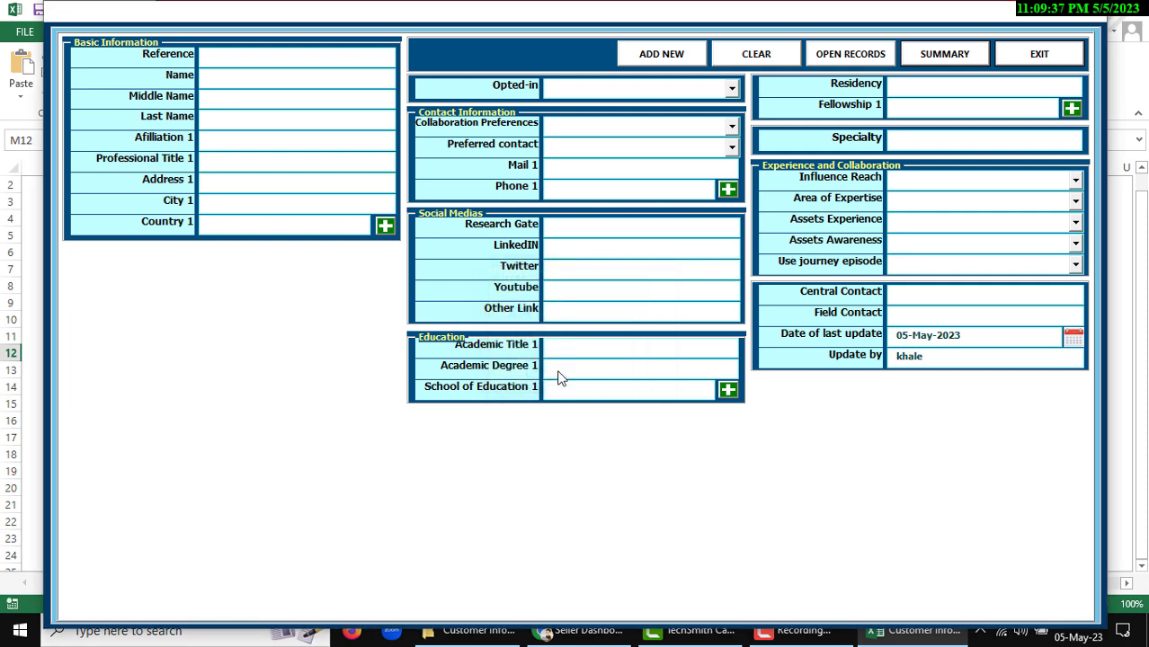